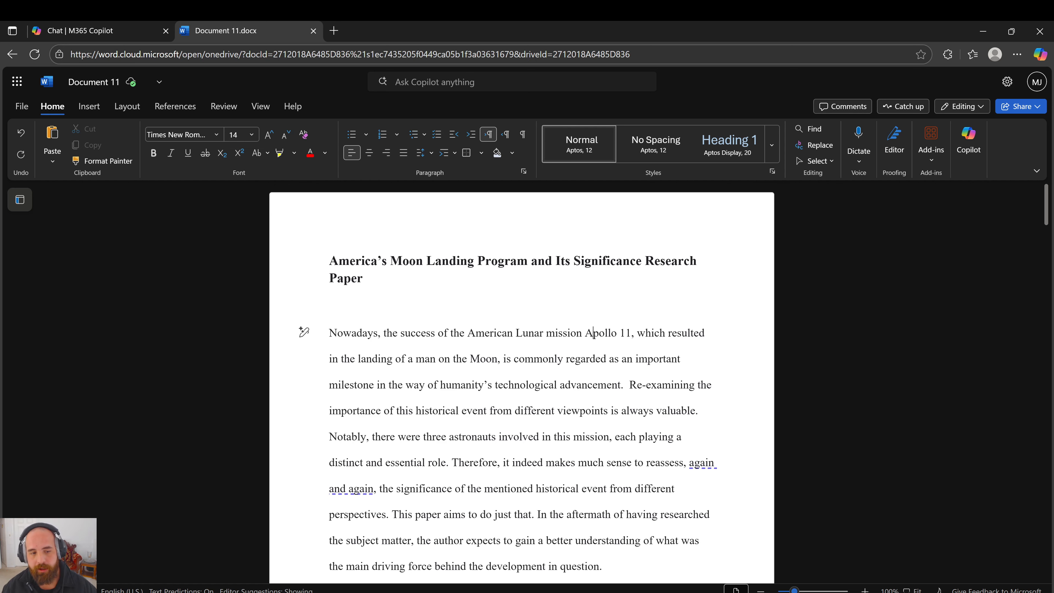
Step: Have Copilot visualize the opening paragraph about the Apollo 11 mission as a table
scroll(521, 374, "down", 2)
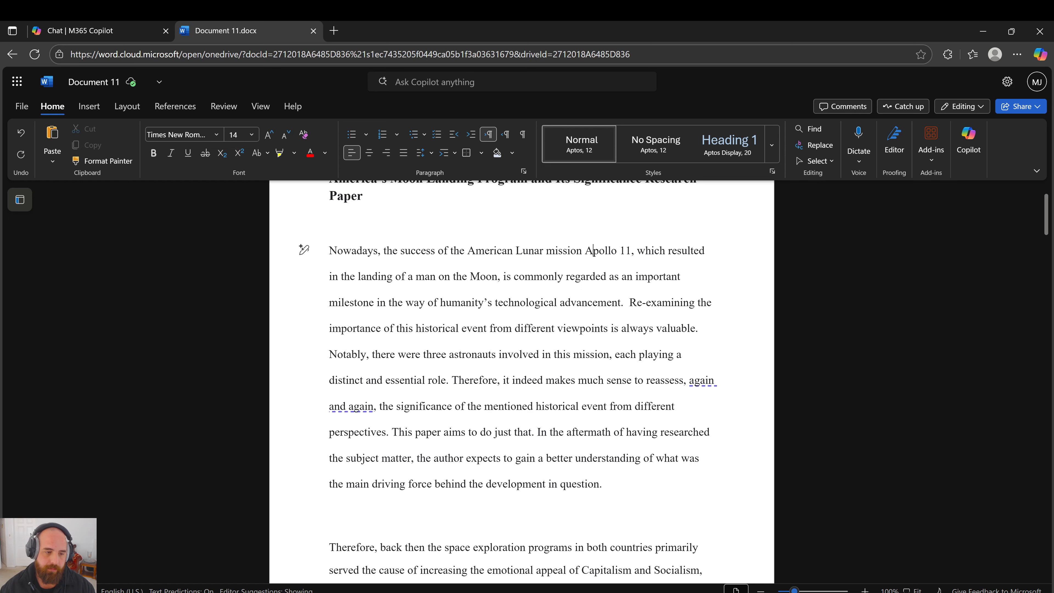
scroll(521, 374, "down", 4)
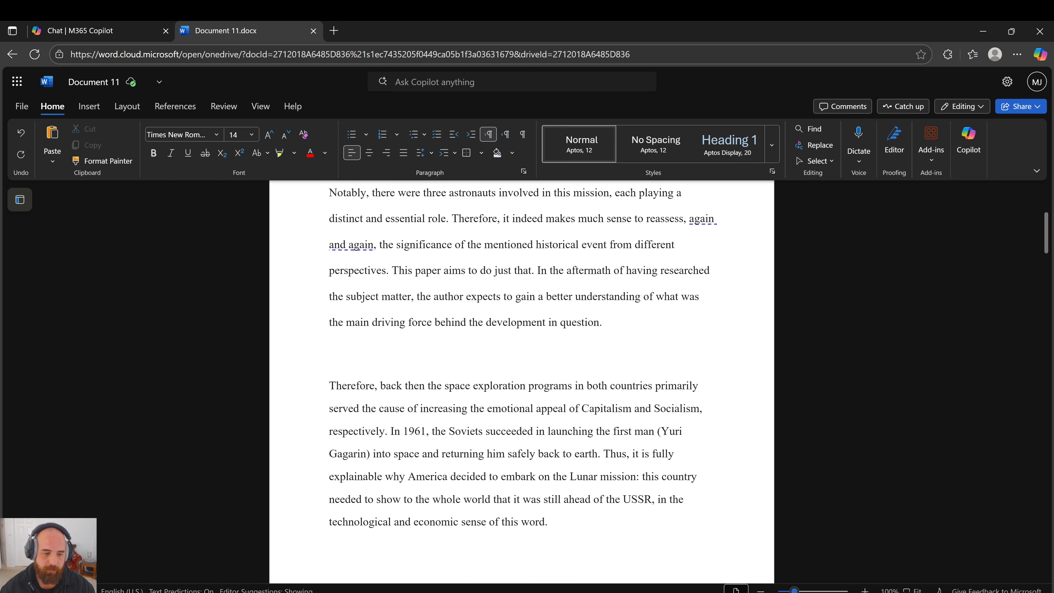
scroll(521, 374, "down", 6)
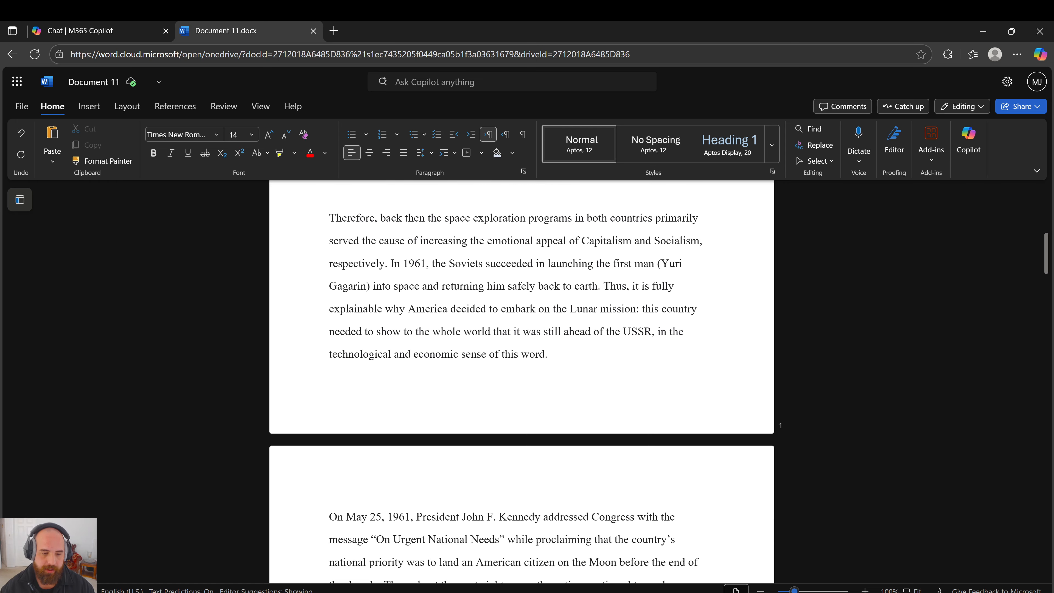
scroll(522, 373, "down", 2)
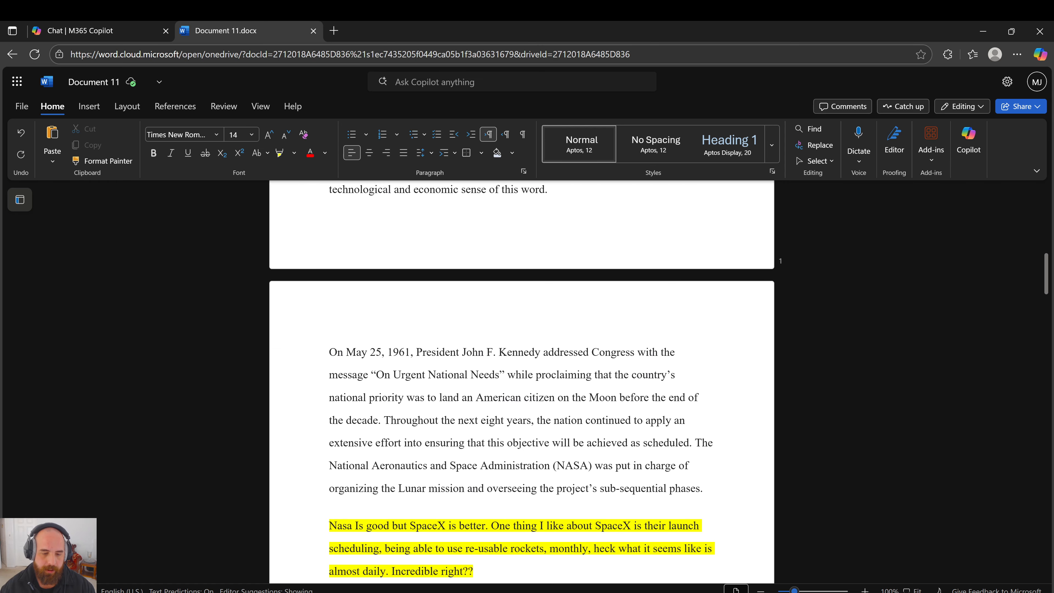
scroll(594, 333, "up", 18)
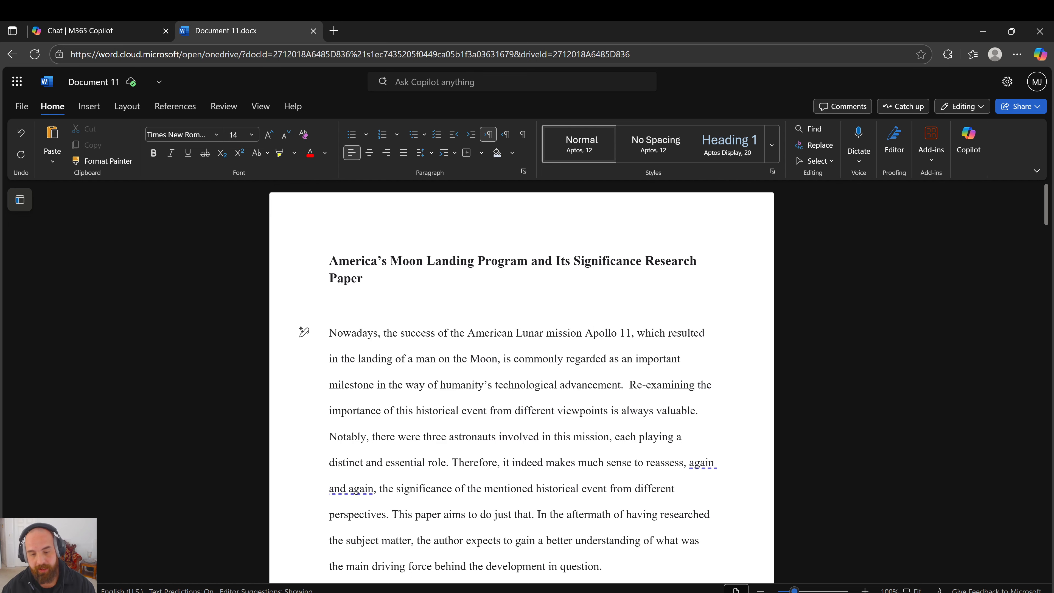
scroll(593, 333, "down", 2)
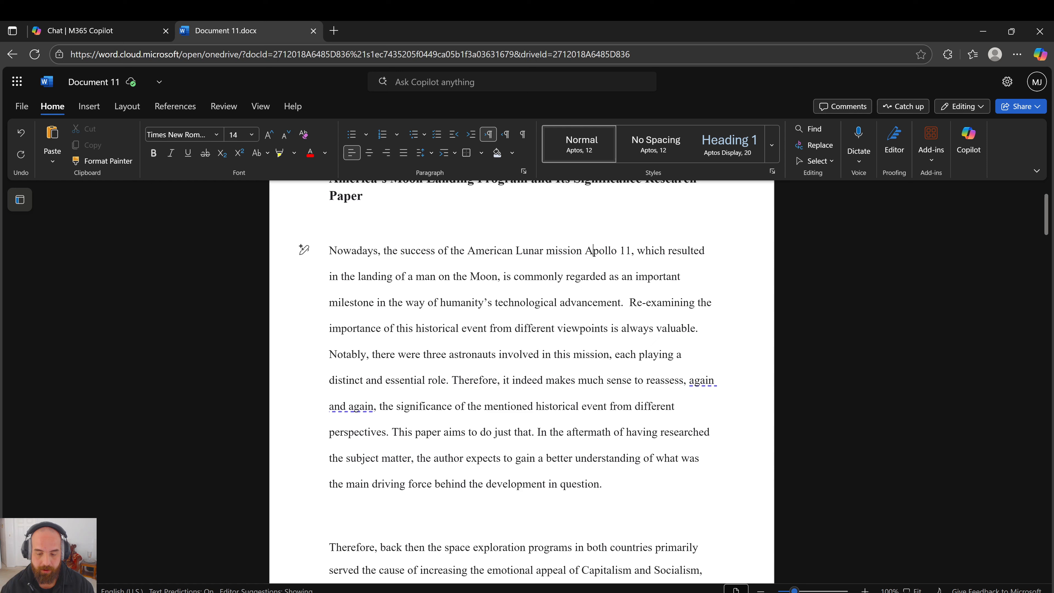
left_click_drag(602, 484, 329, 250)
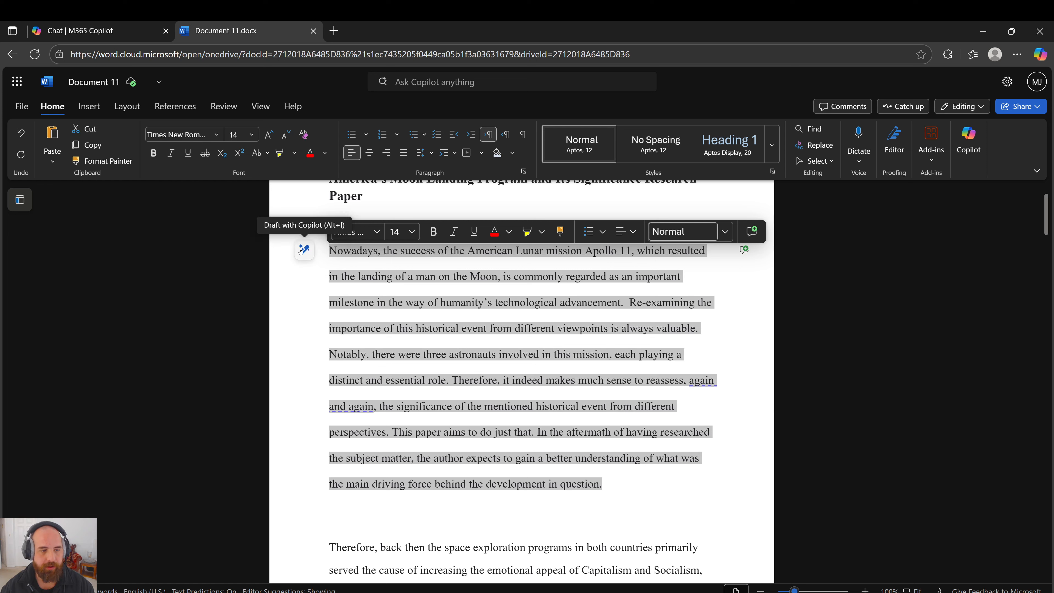
left_click(305, 251)
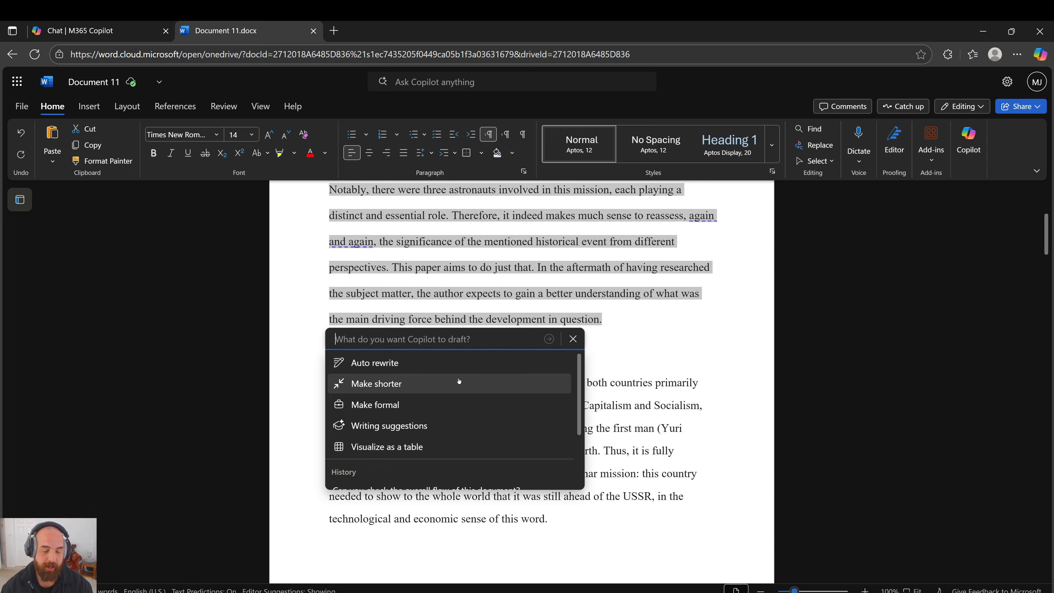
left_click(455, 447)
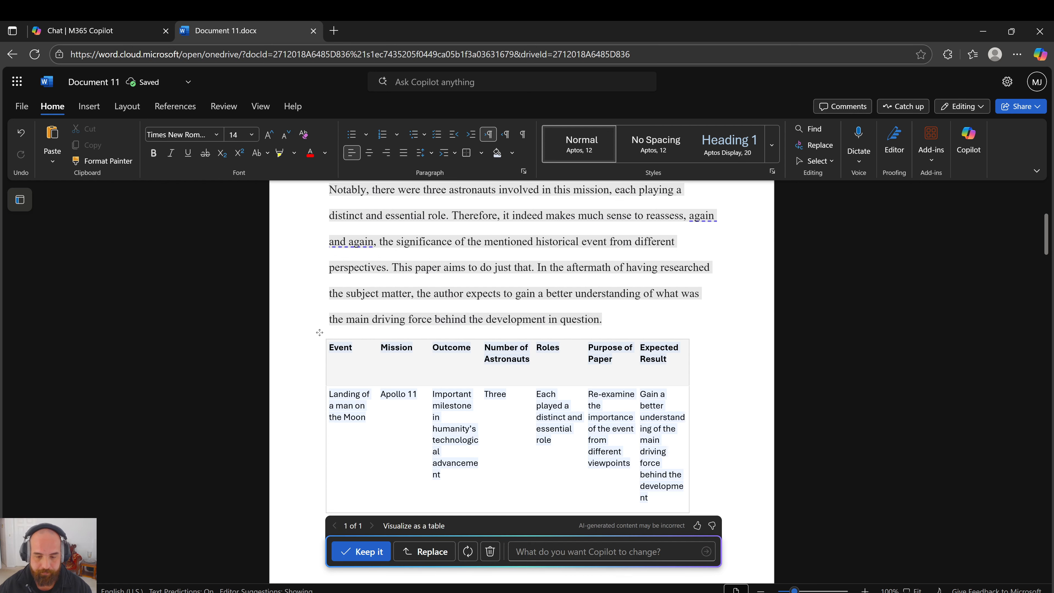
Step: Ask Copilot to revise the drafted table with "Please remove the purpose of the paper and the expected result columns"
scroll(522, 384, "down", 2)
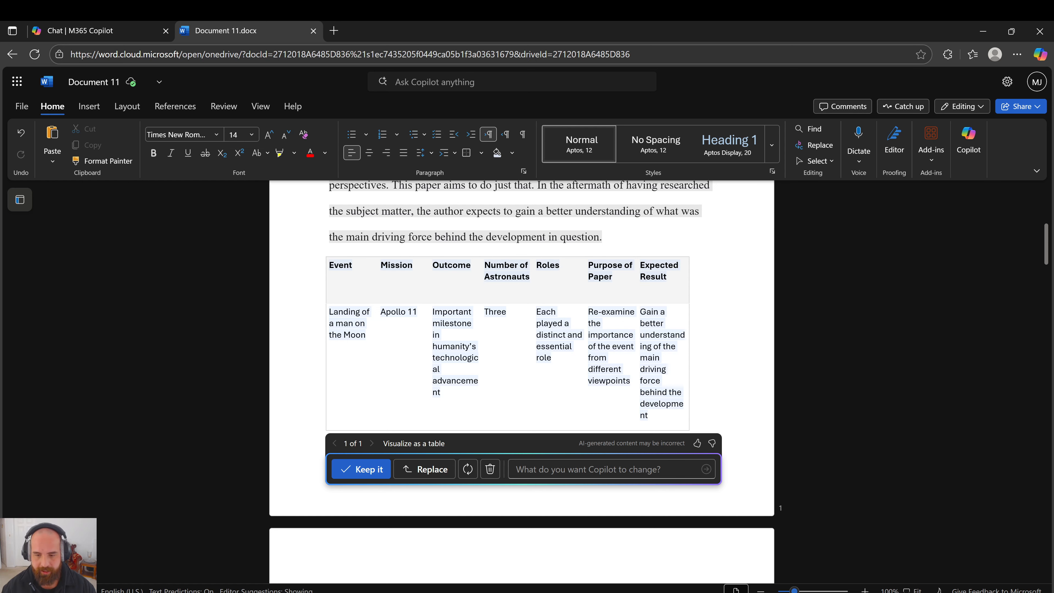
left_click(587, 469)
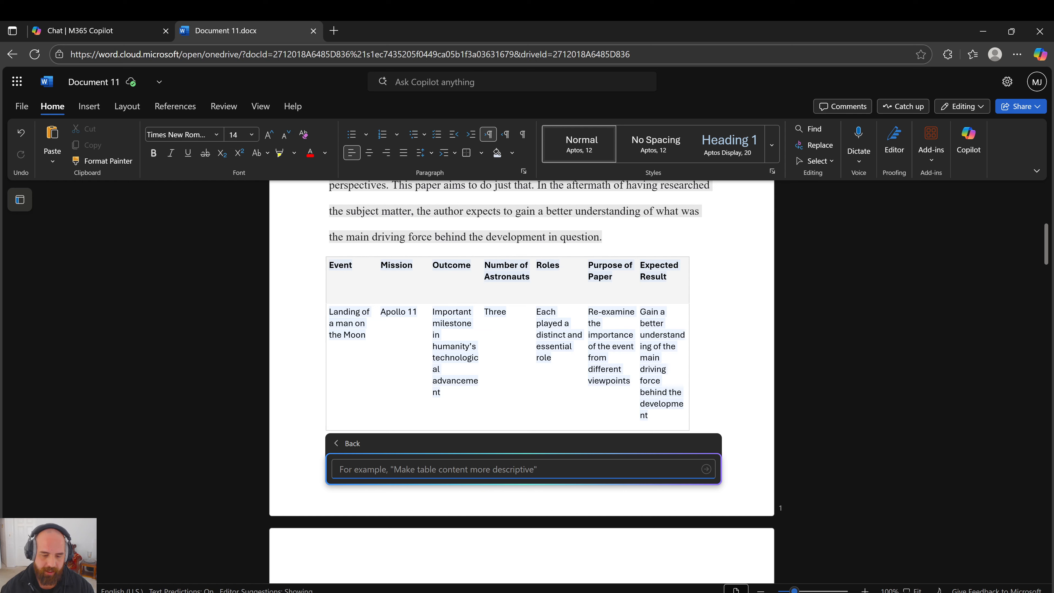
left_click(344, 443)
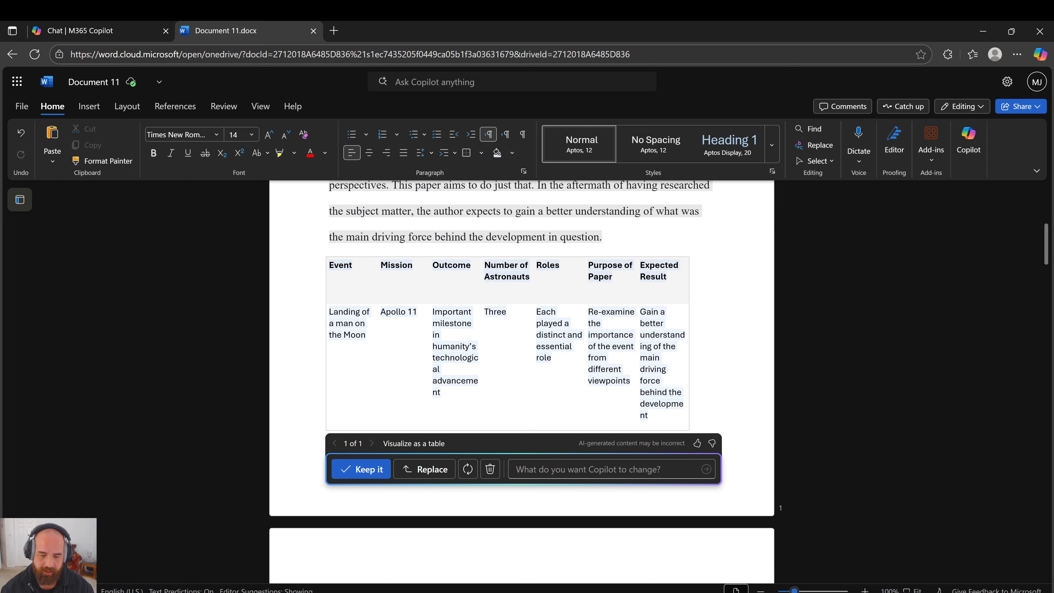
left_click(598, 469)
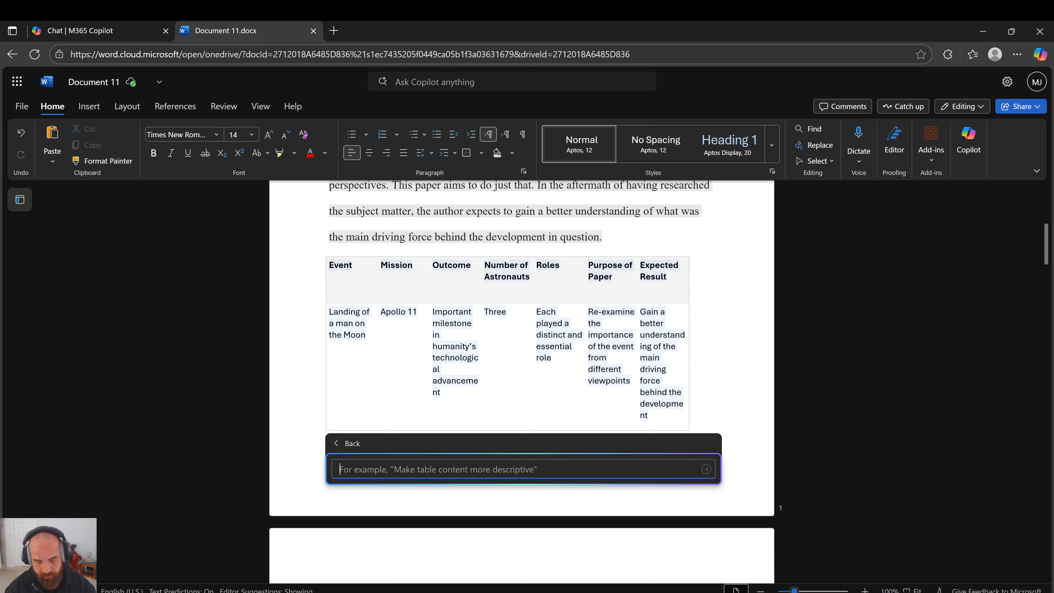
type("Please")
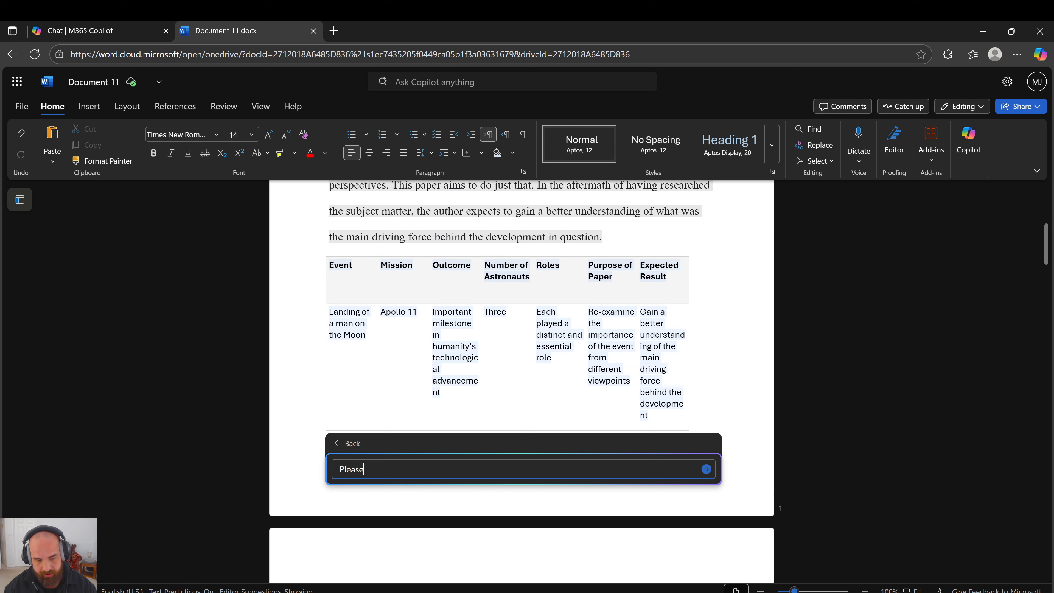
type(" remove the purp")
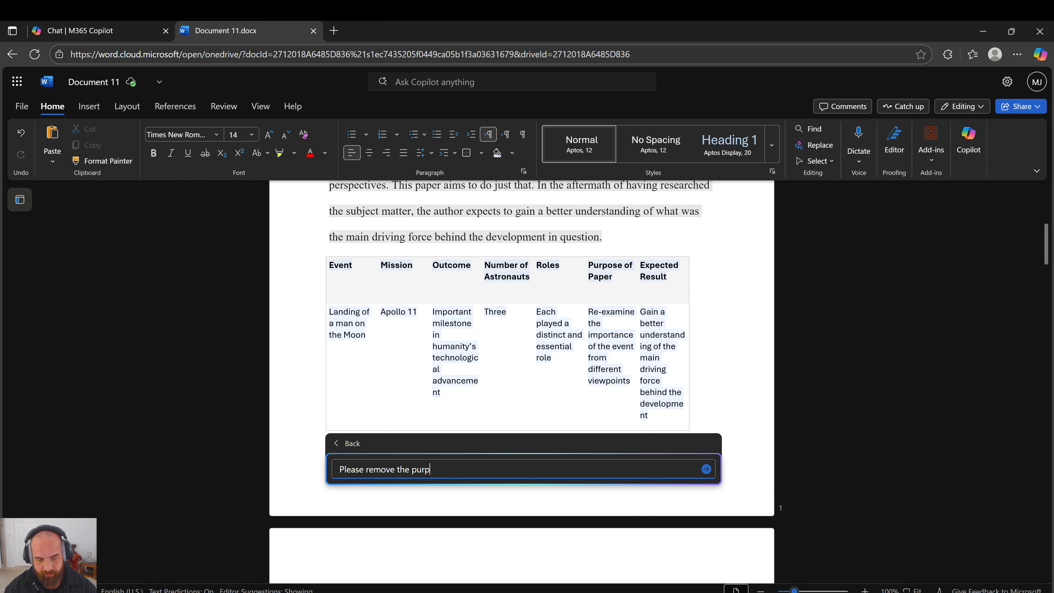
type("ose of the paper")
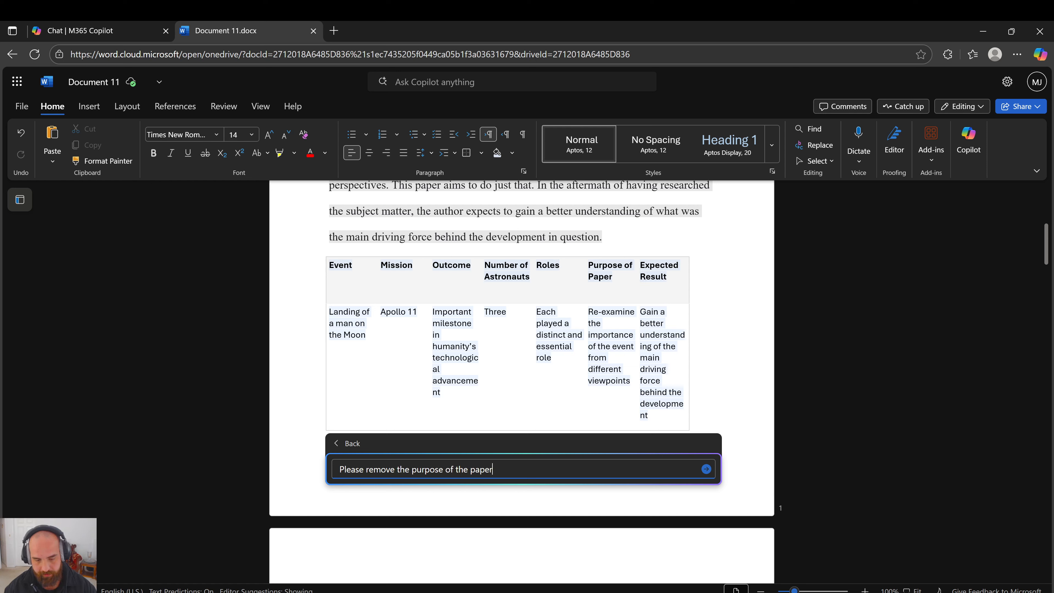
type(" and the expe")
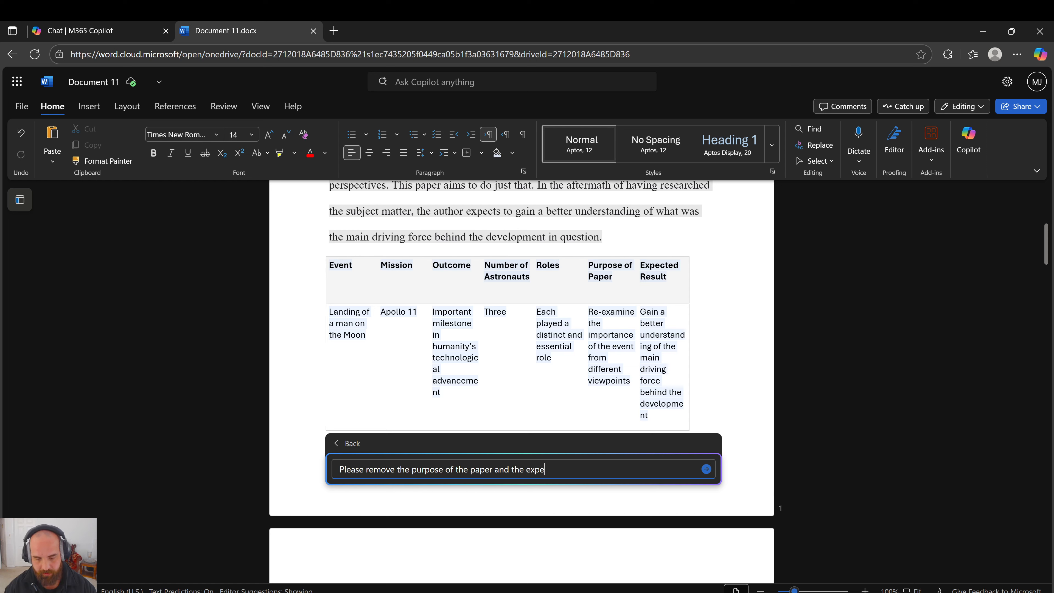
type("cted result columns")
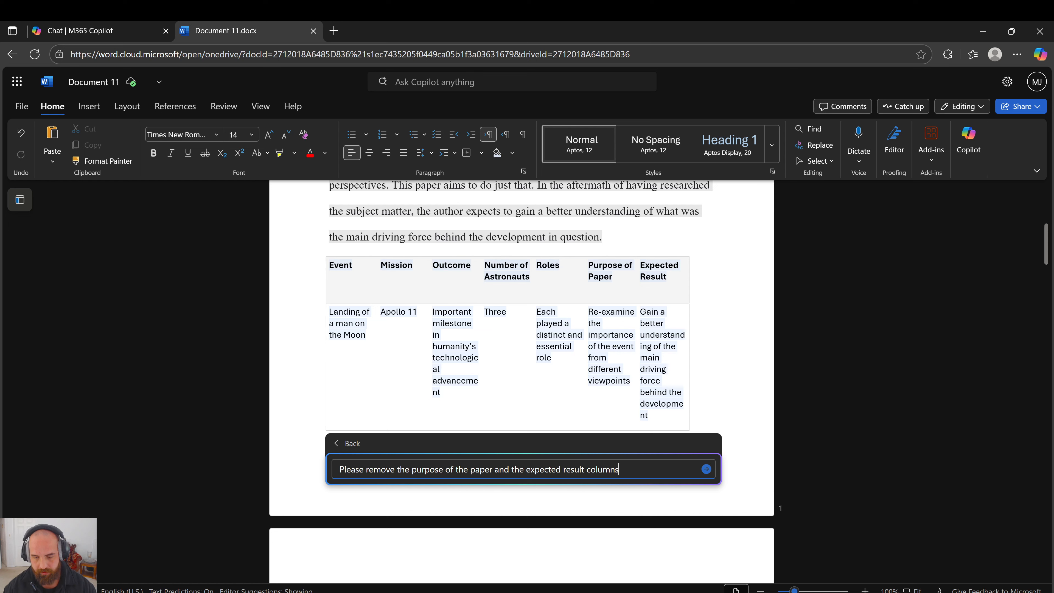
left_click(707, 469)
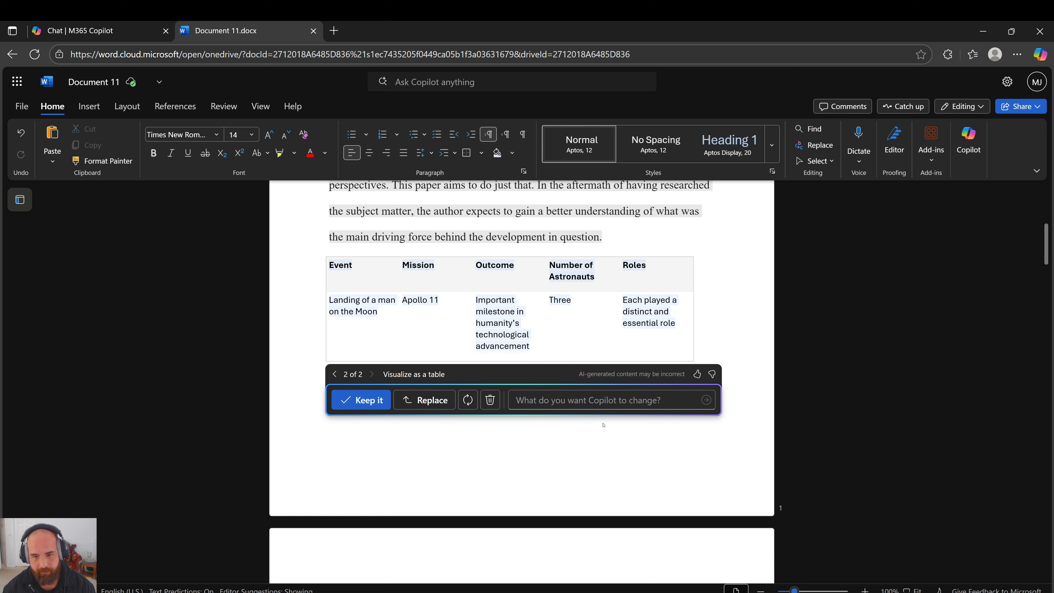
Step: Ask Copilot "Please include the names of the astronauts, and the project cost" for the drafted table, and keep the revised version in the document
left_click(596, 409)
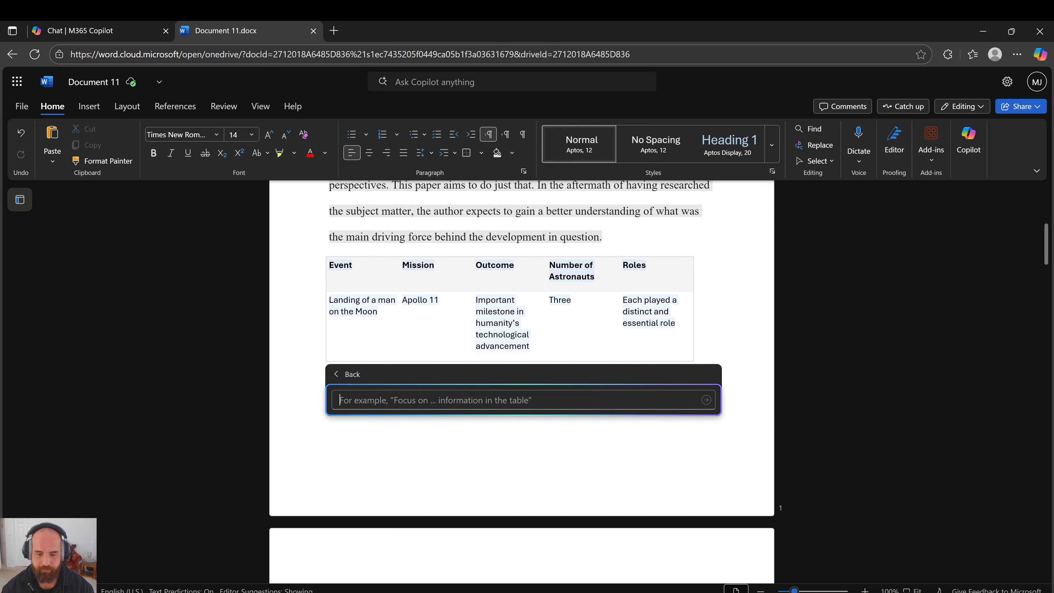
left_click(350, 374)
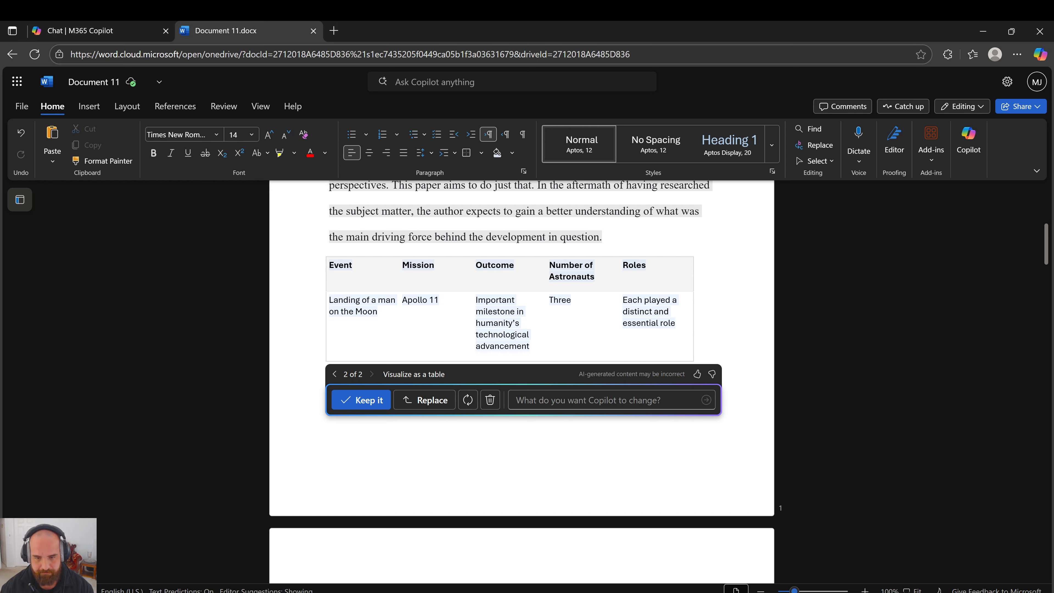
left_click(598, 400)
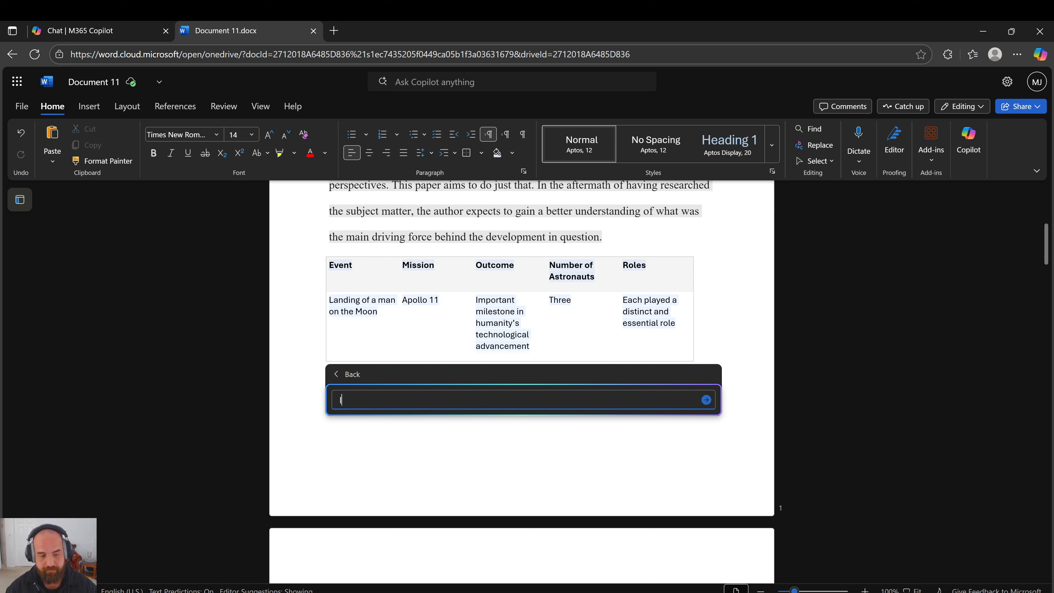
type("Please inc")
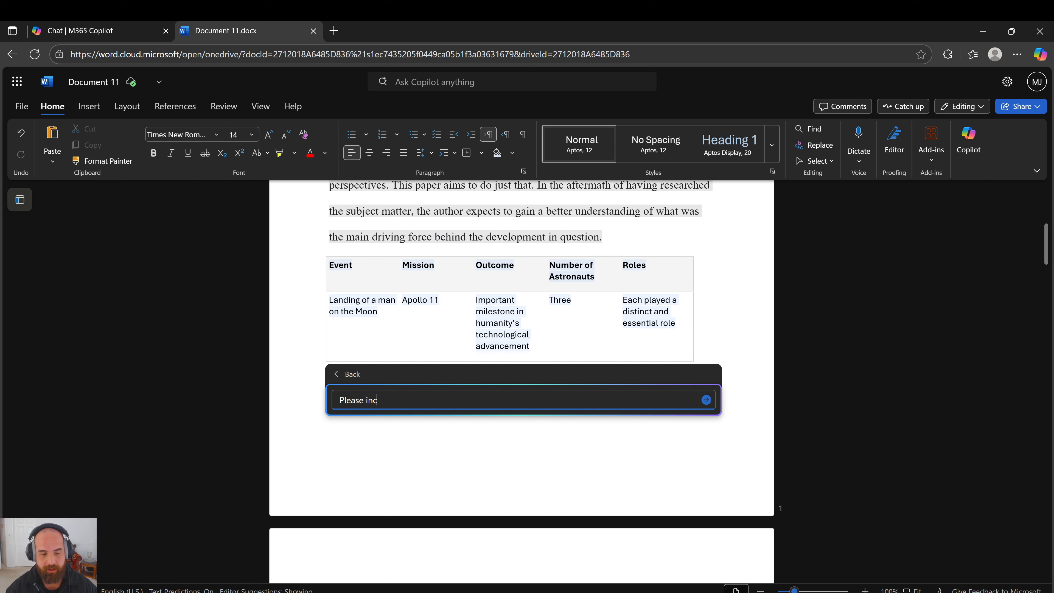
type("lude the ")
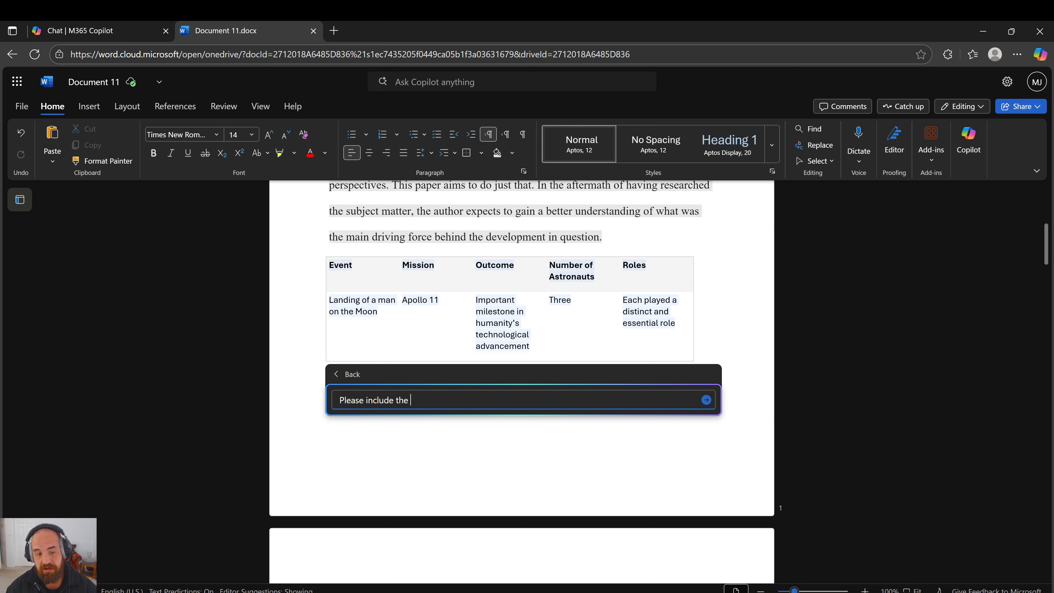
type("names of the astro")
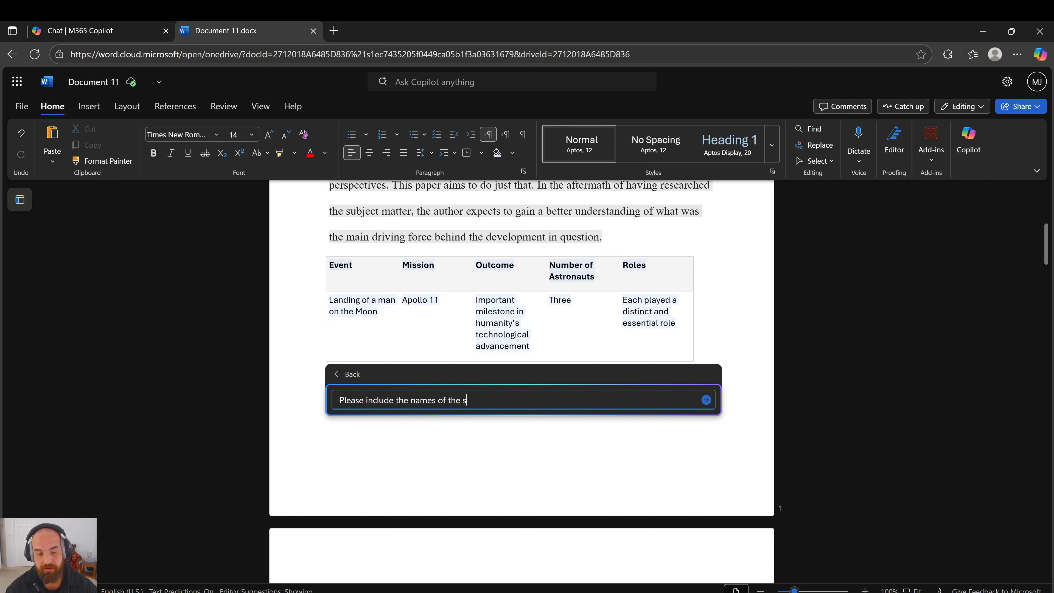
type("nauts, and ")
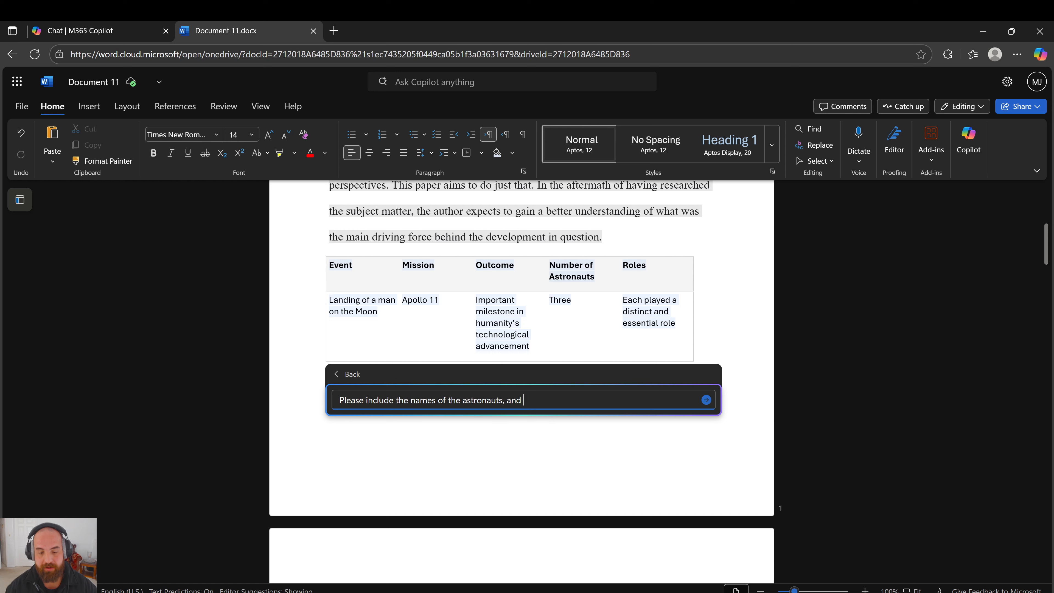
type("the project cost")
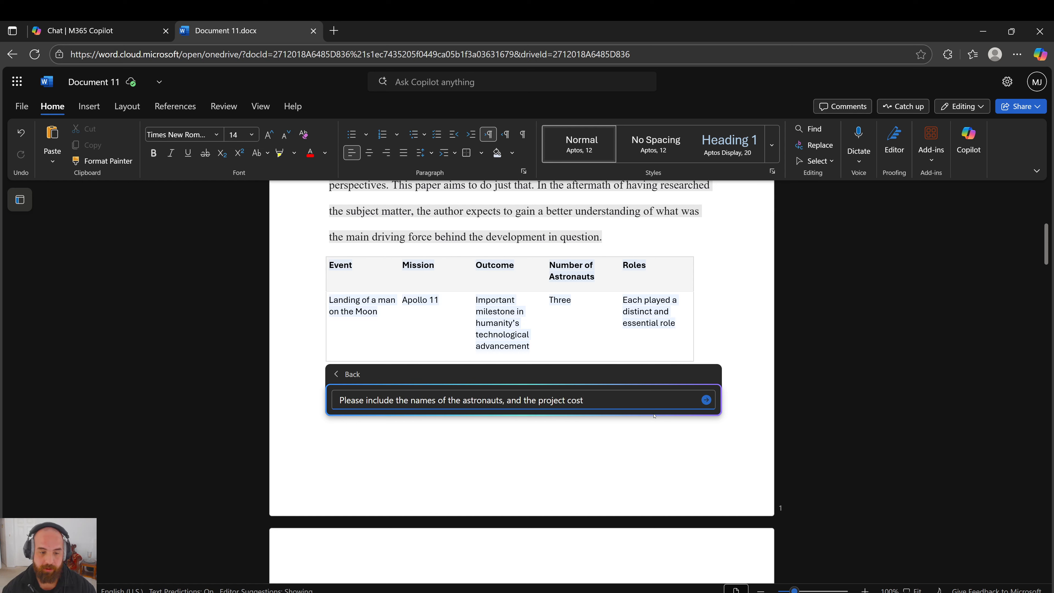
left_click(707, 400)
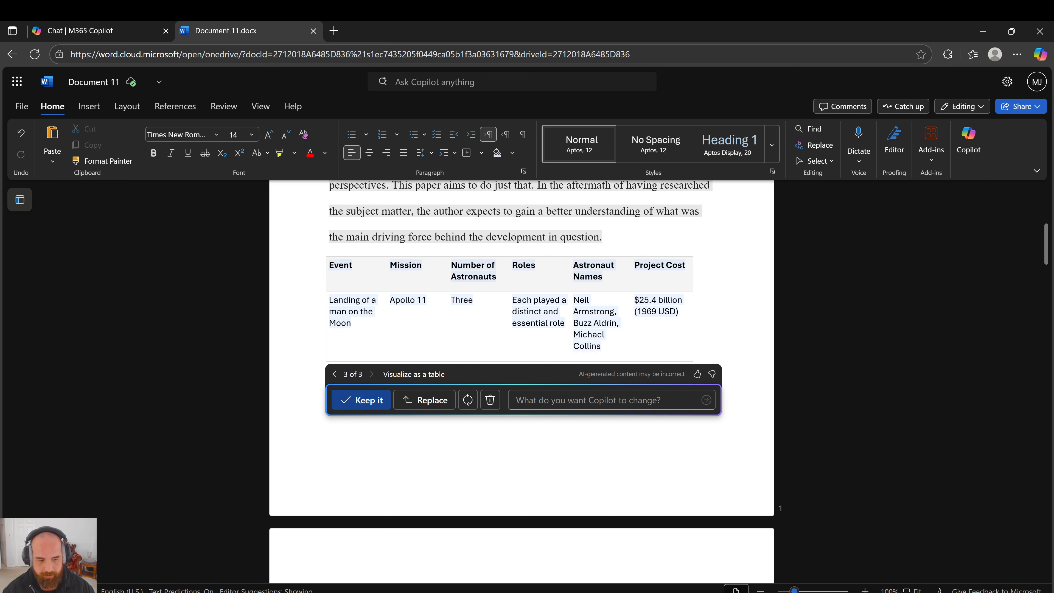
left_click(361, 400)
scroll(480, 386, "down", 4)
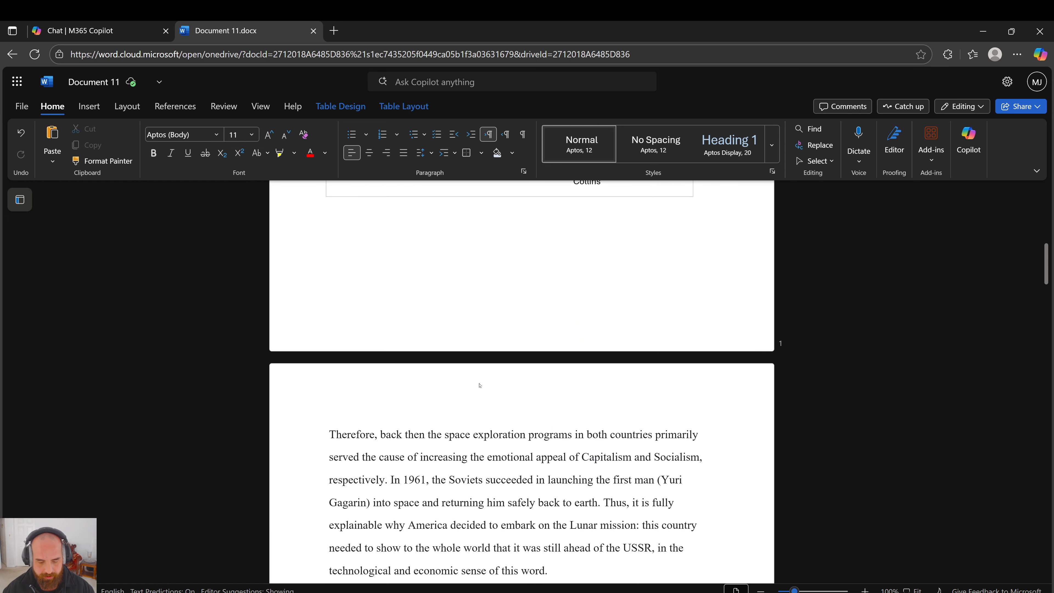
type("q")
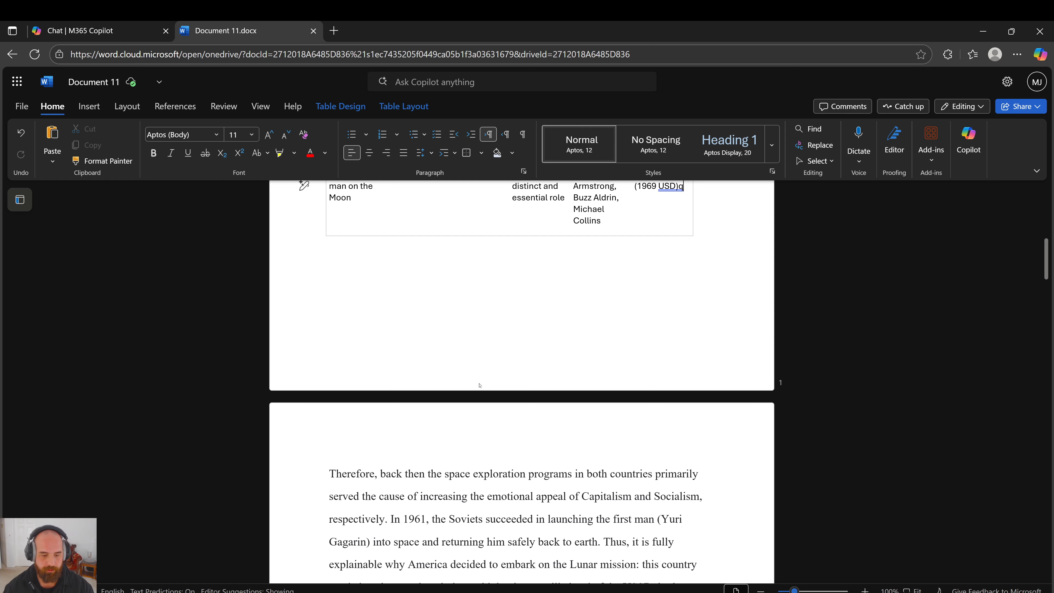
Step: Insert a blank line between the opening paragraph and the table below it
scroll(480, 385, "up", 8)
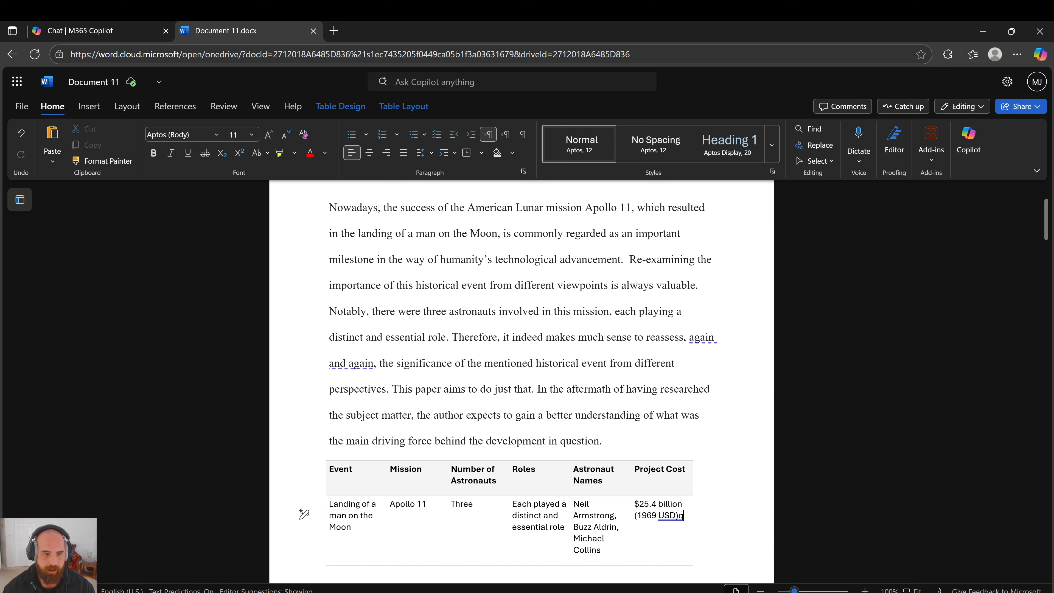
left_click(304, 440)
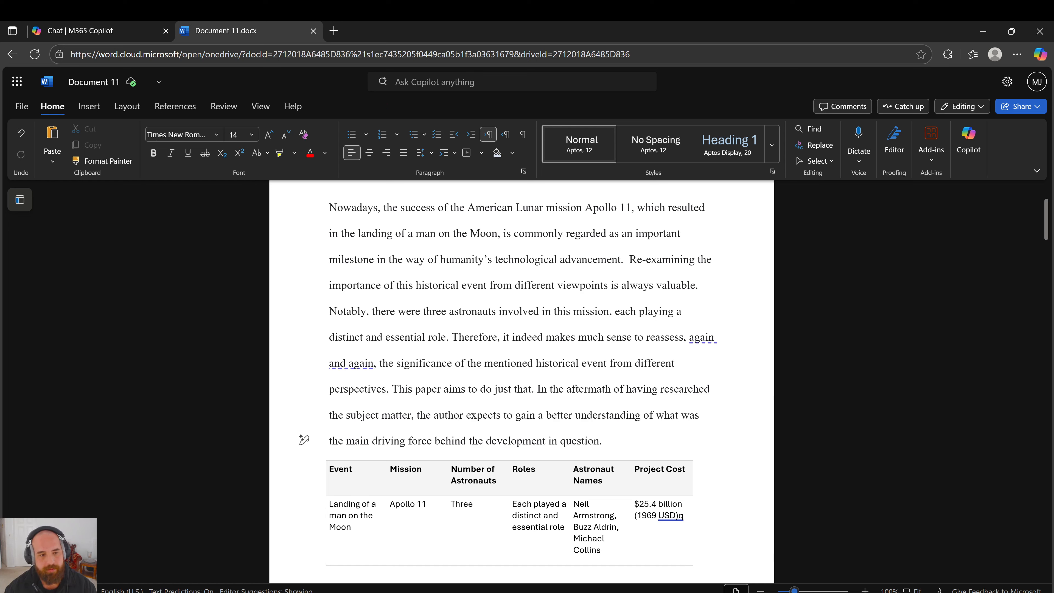
key("Return")
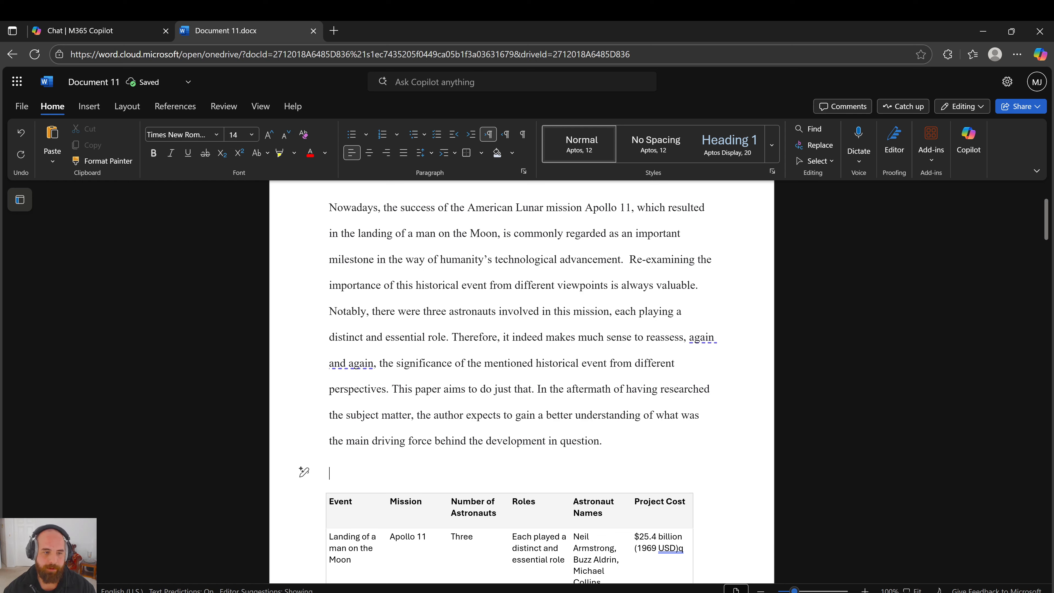
Step: Have Copilot draft a more formal version of the whole opening paragraph, and dismiss the suggestion without using it
double_click(353, 208)
left_click(408, 233)
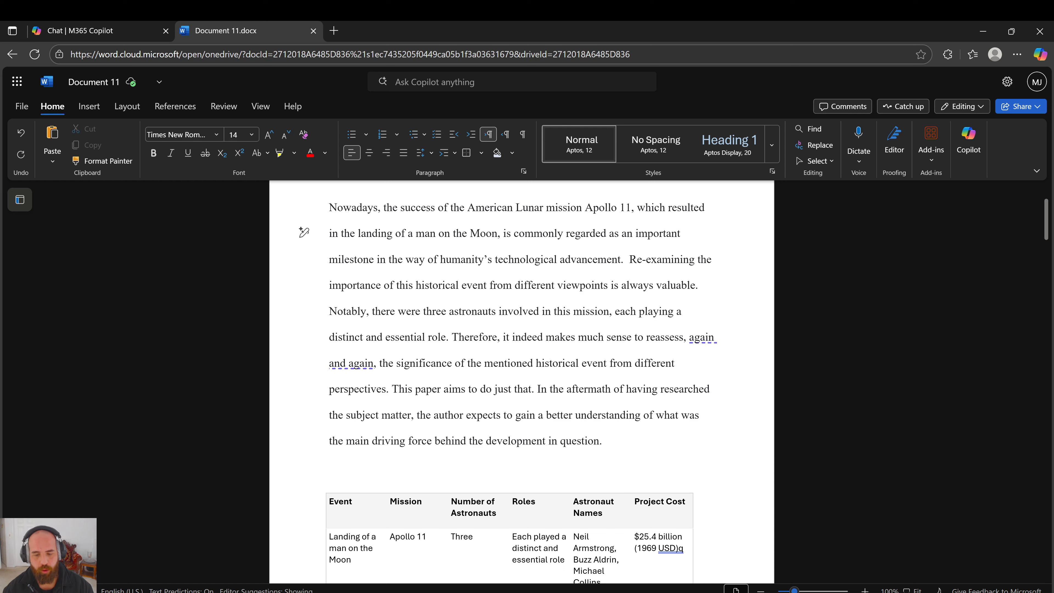
left_click_drag(602, 440, 329, 207)
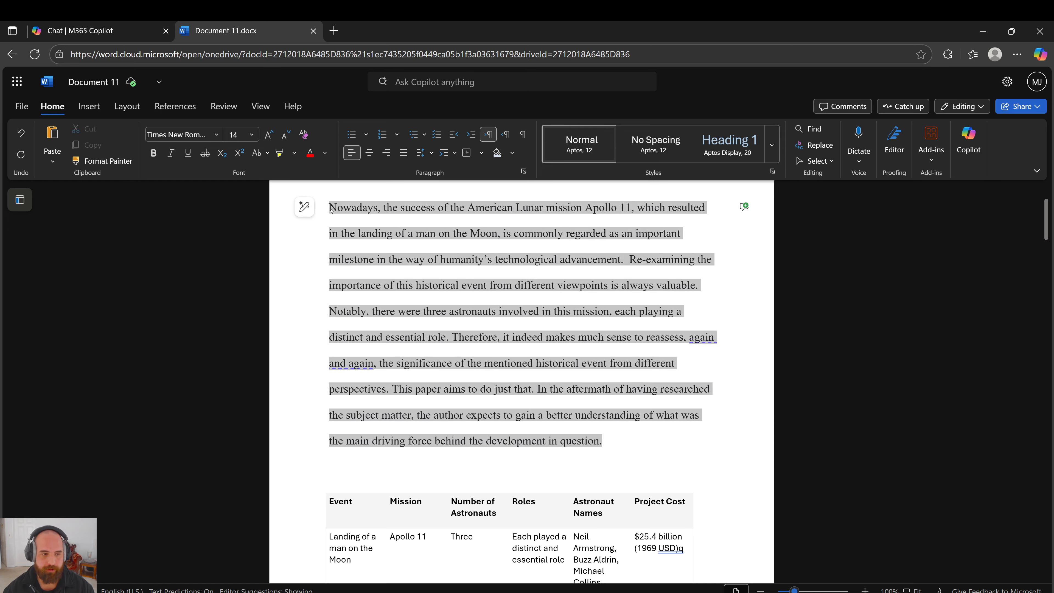
left_click(309, 213)
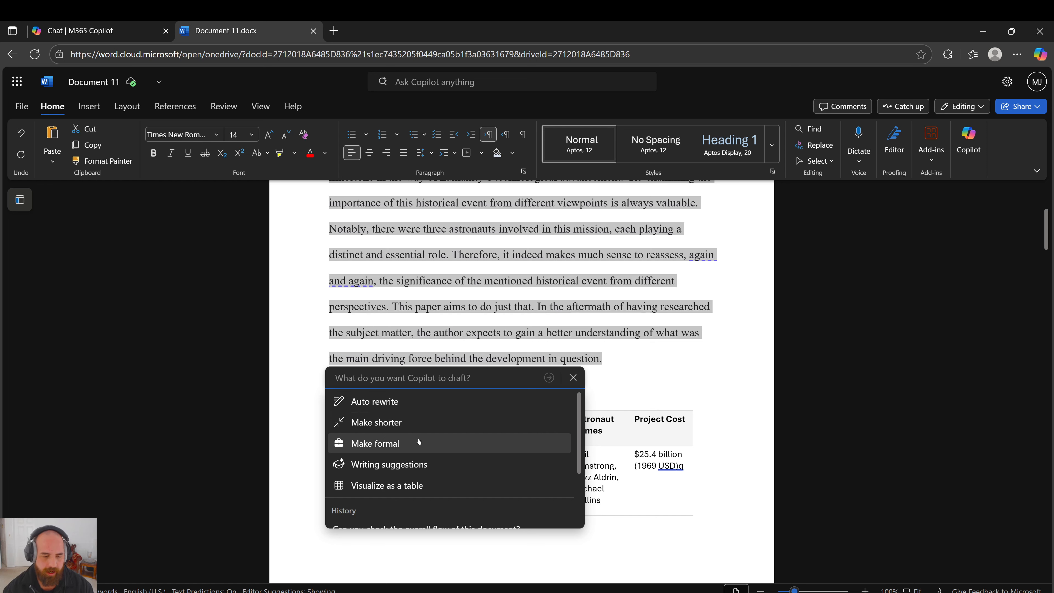
left_click(375, 443)
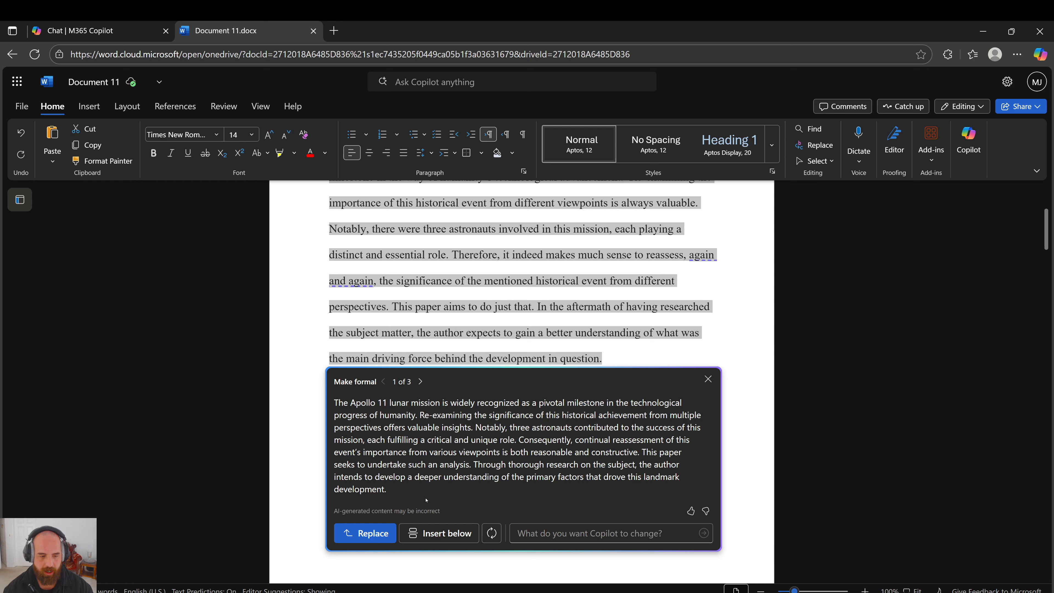
left_click(708, 379)
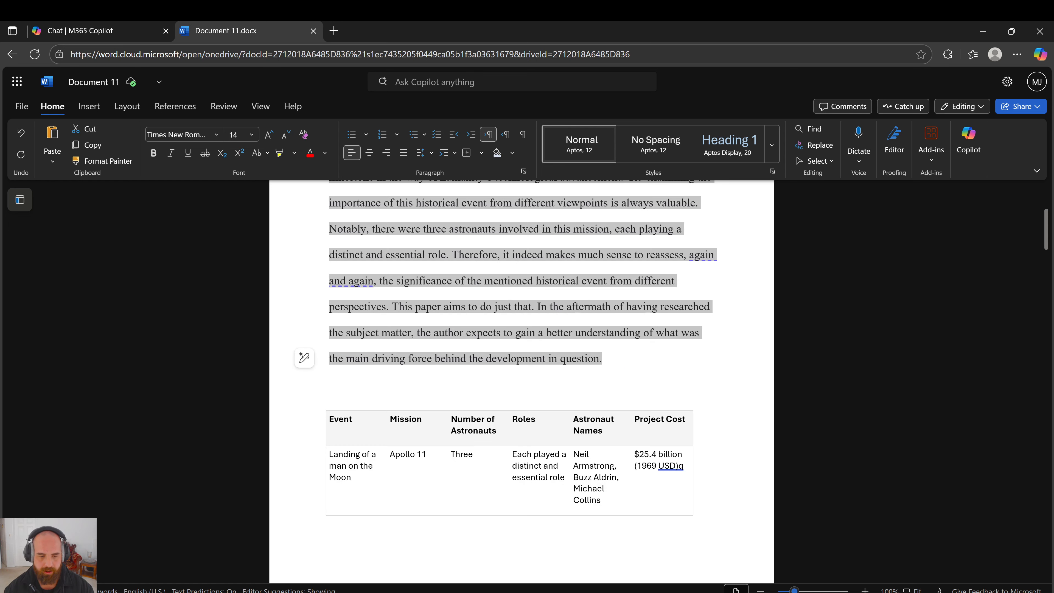
Step: Ask Copilot to rewrite the opening paragraph with the prompt "Please write this paragraph like a professor"
left_click_drag(708, 379, 328, 290)
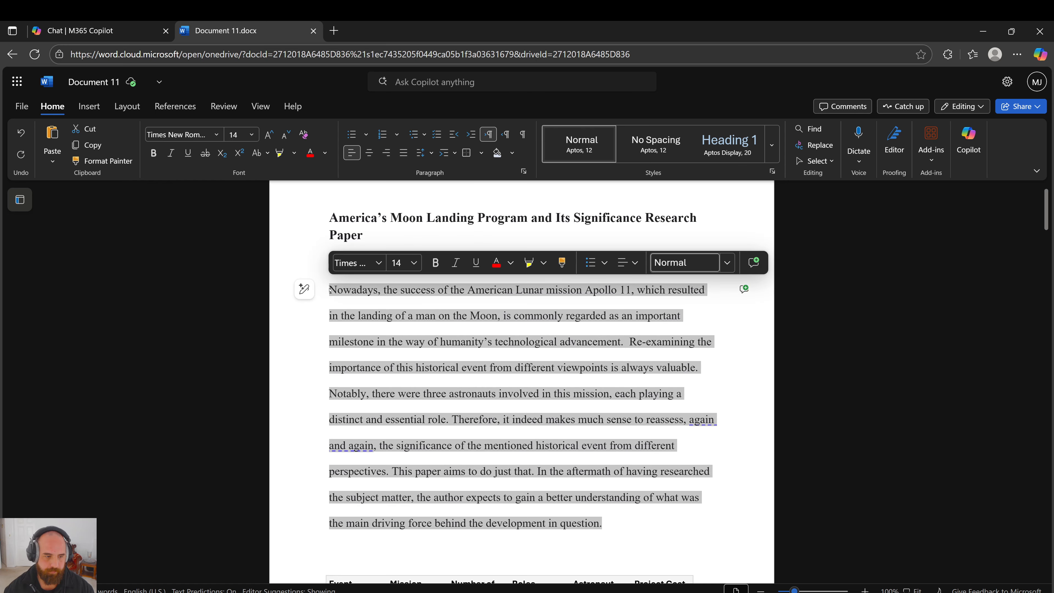
left_click(303, 291)
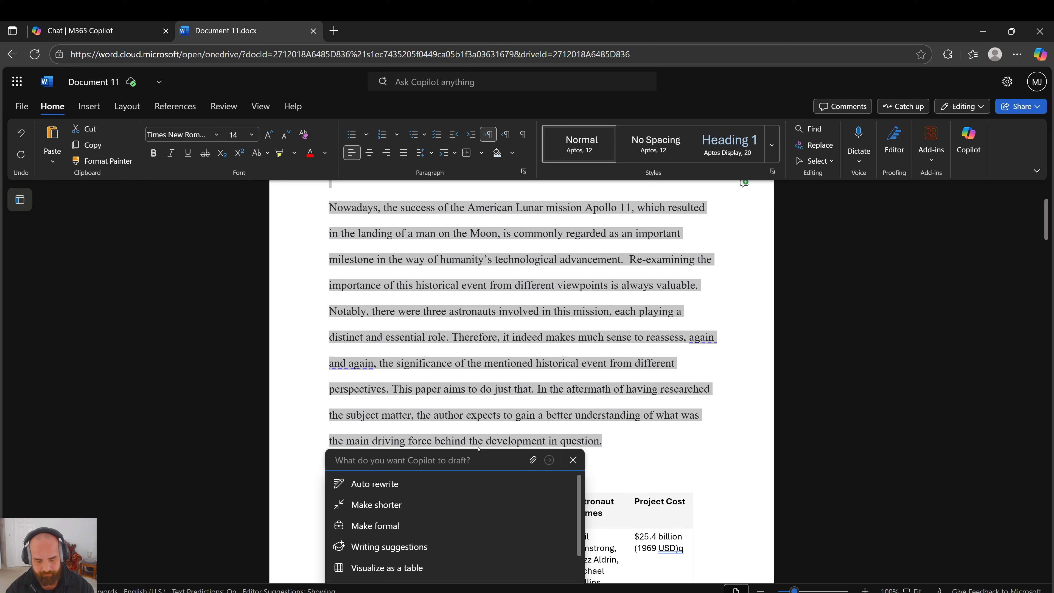
type("Plea")
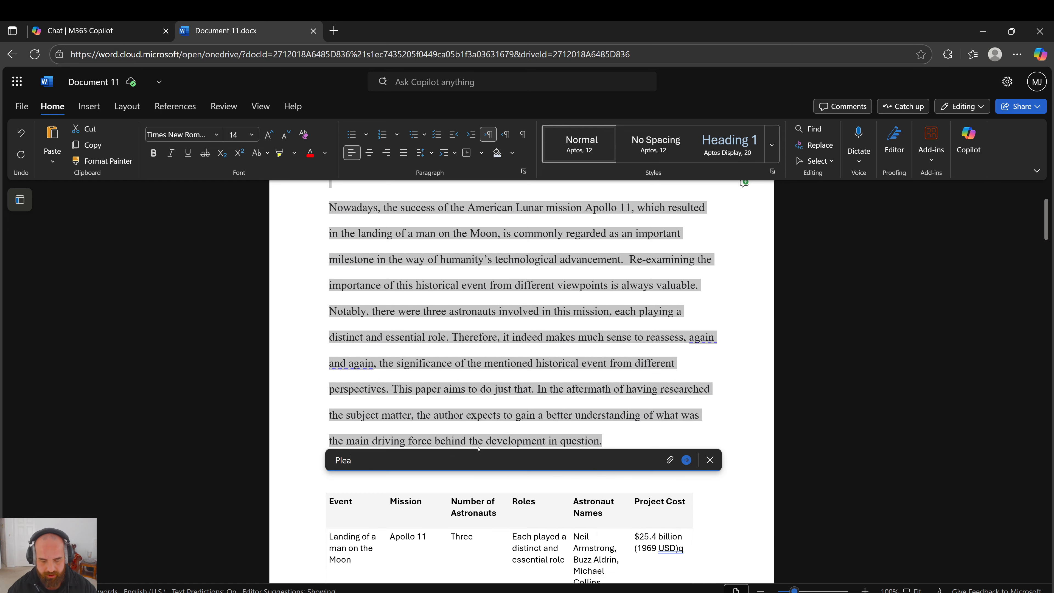
type("se write this")
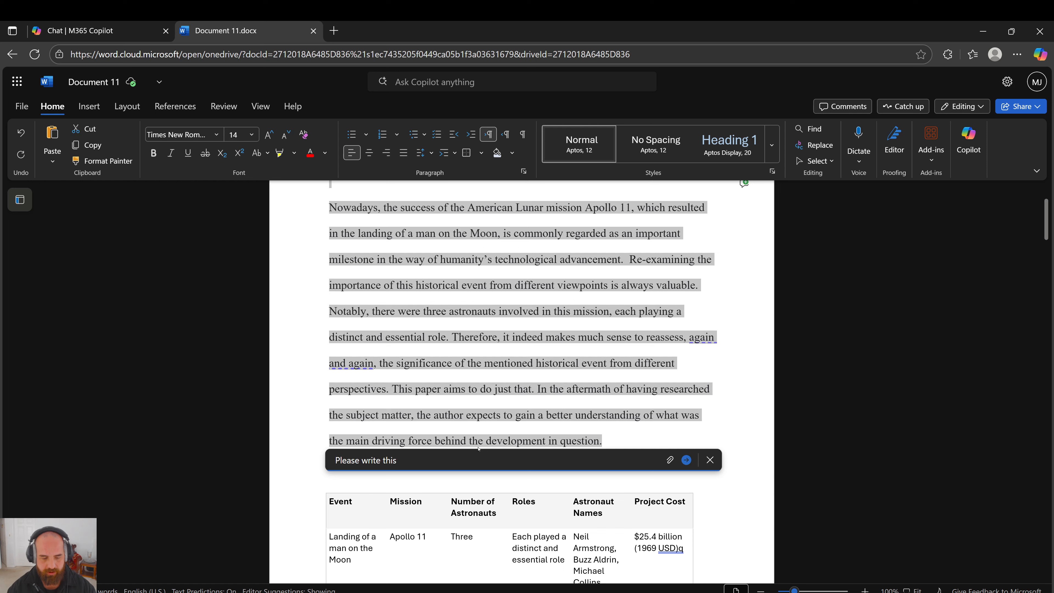
type(" paragraph ")
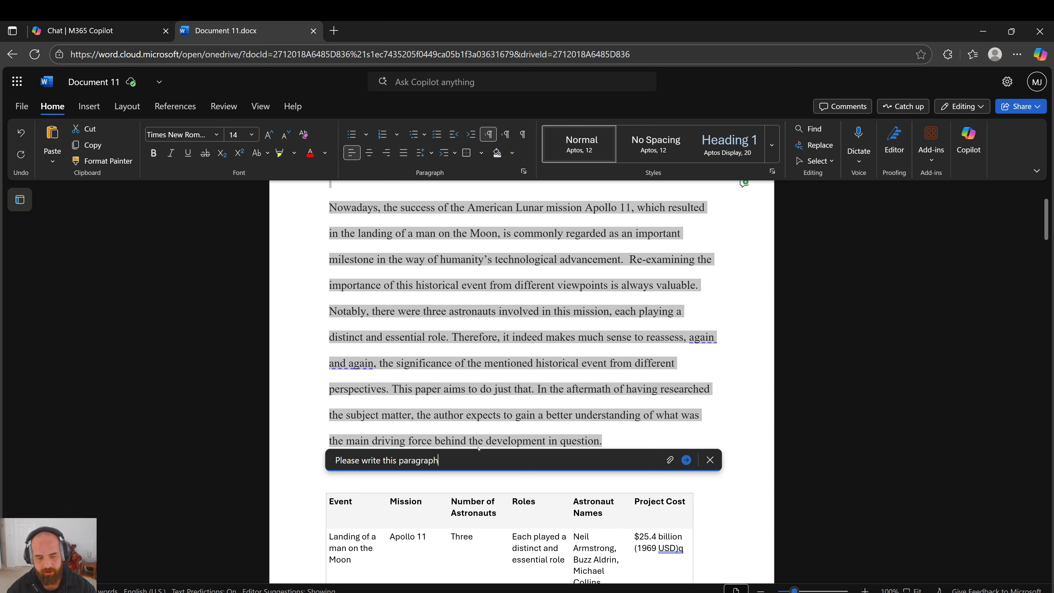
type("like a professor")
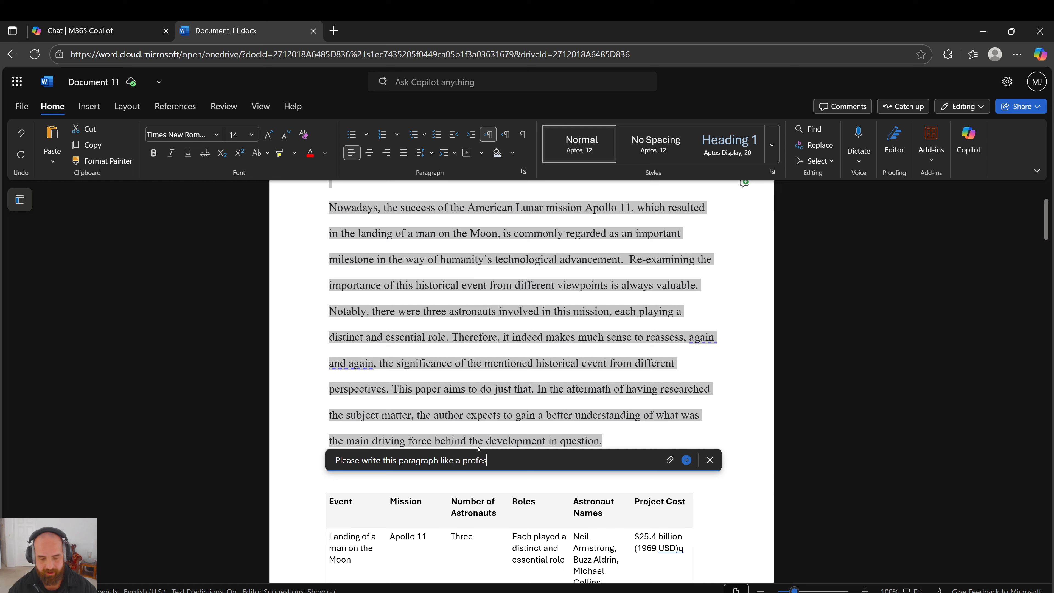
left_click(687, 458)
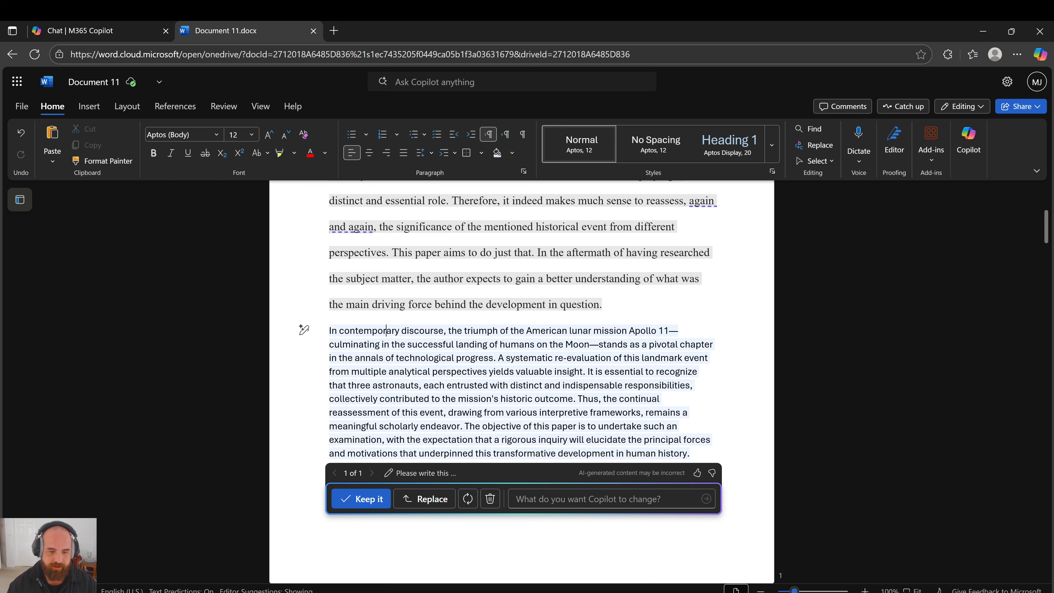
Step: Keep Copilot's professor-style rewrite and delete the original opening paragraph above it
scroll(521, 374, "up", 2)
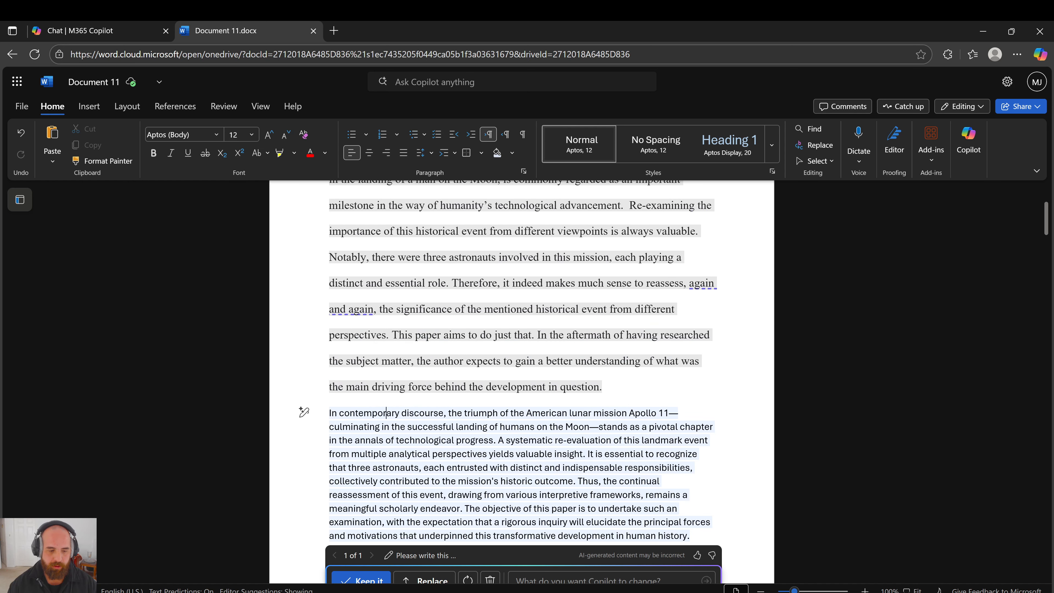
scroll(386, 412, "down", 2)
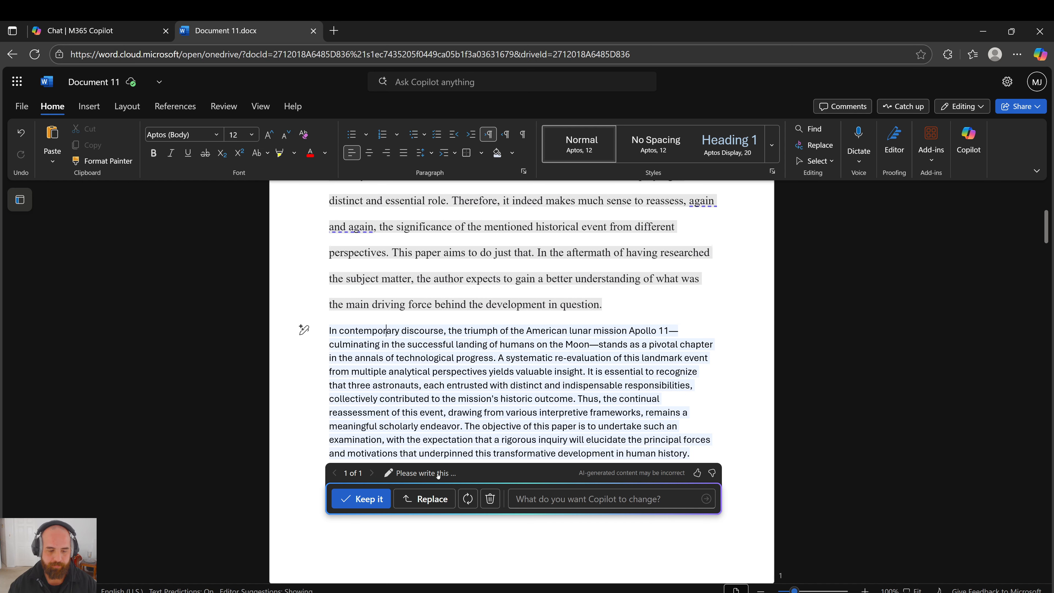
left_click(362, 498)
scroll(362, 498, "up", 2)
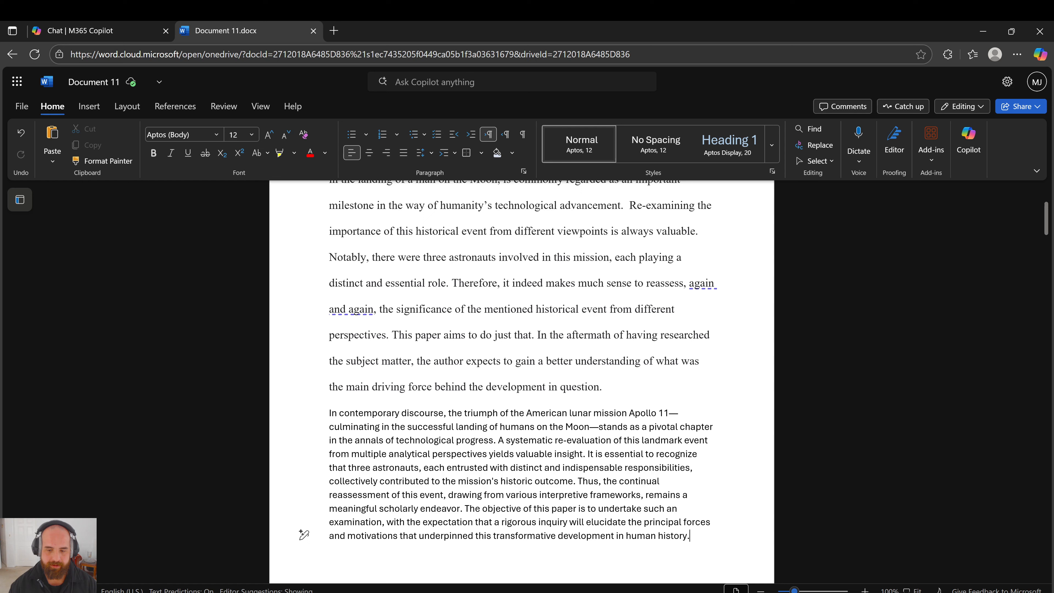
left_click_drag(603, 387, 330, 317)
key("Delete")
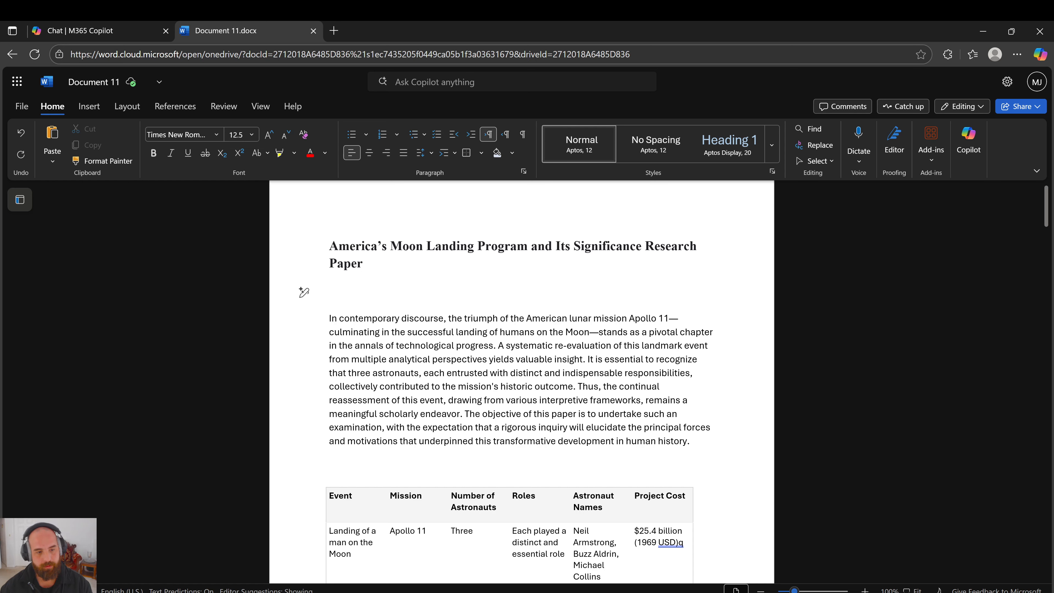
Step: Ask the Copilot chat "Please check the overall document structure or flow to make sure it sounds good"
scroll(521, 386, "up", 1)
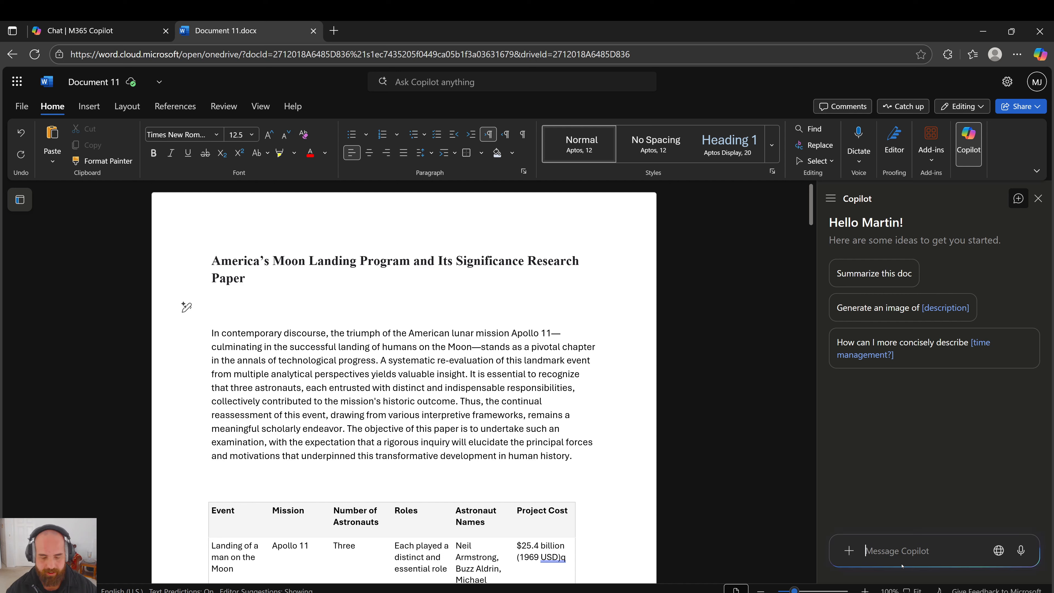
type("P")
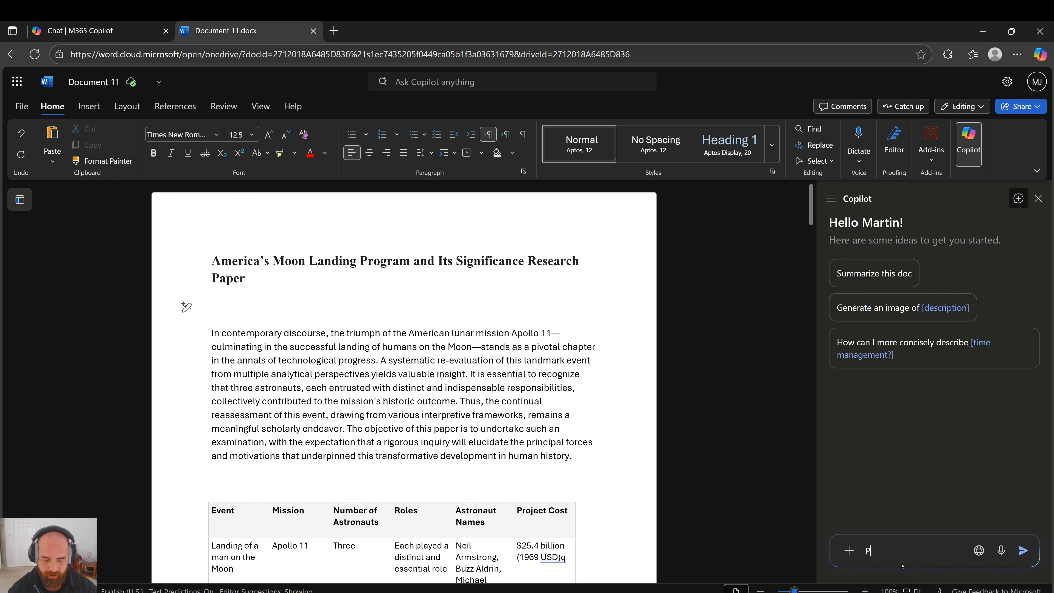
type("lease check the overa")
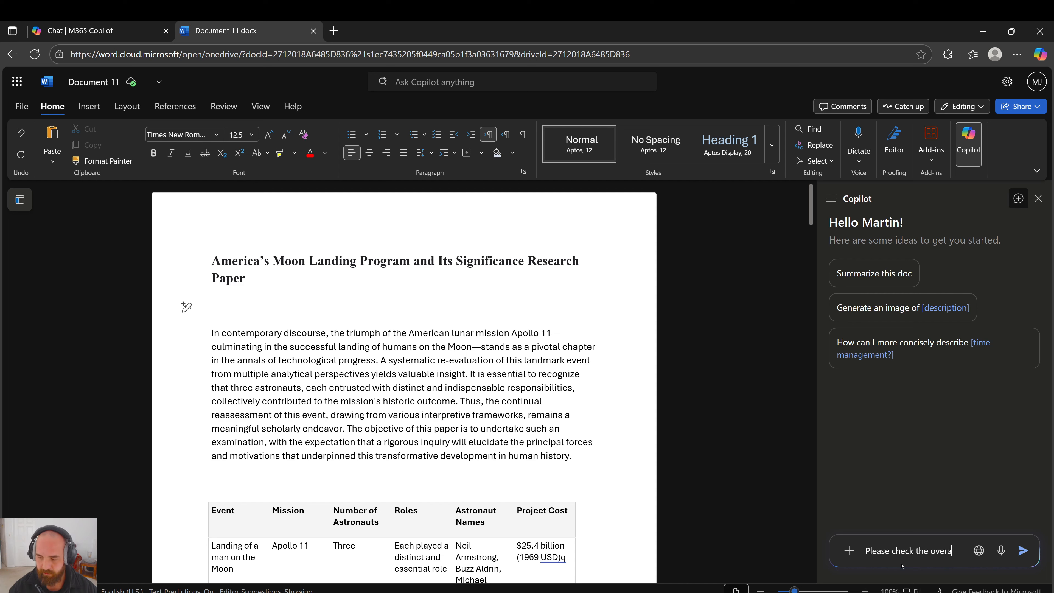
type("ll document st")
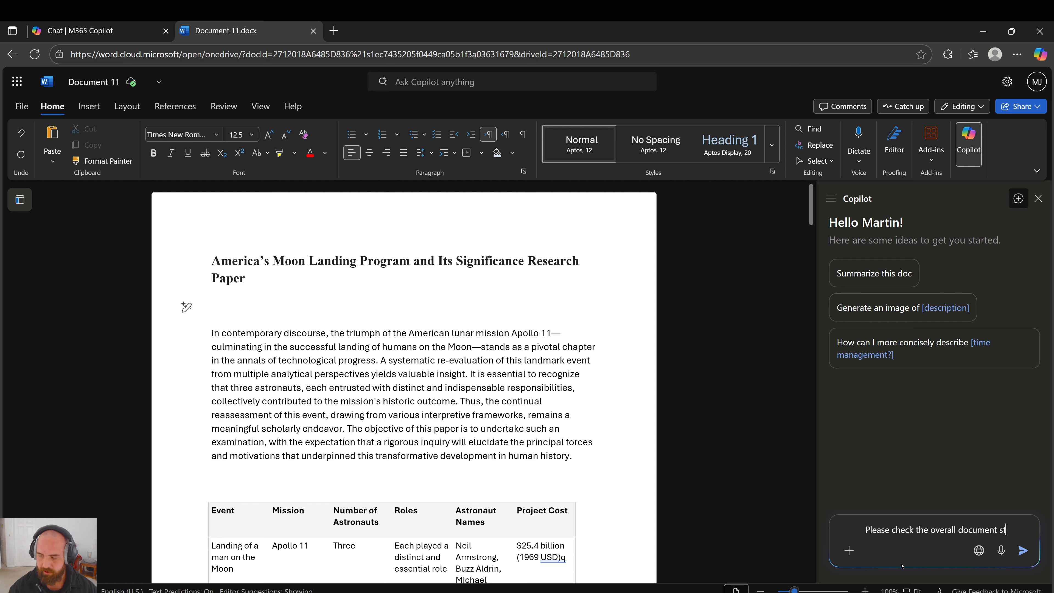
type("ructure or flow")
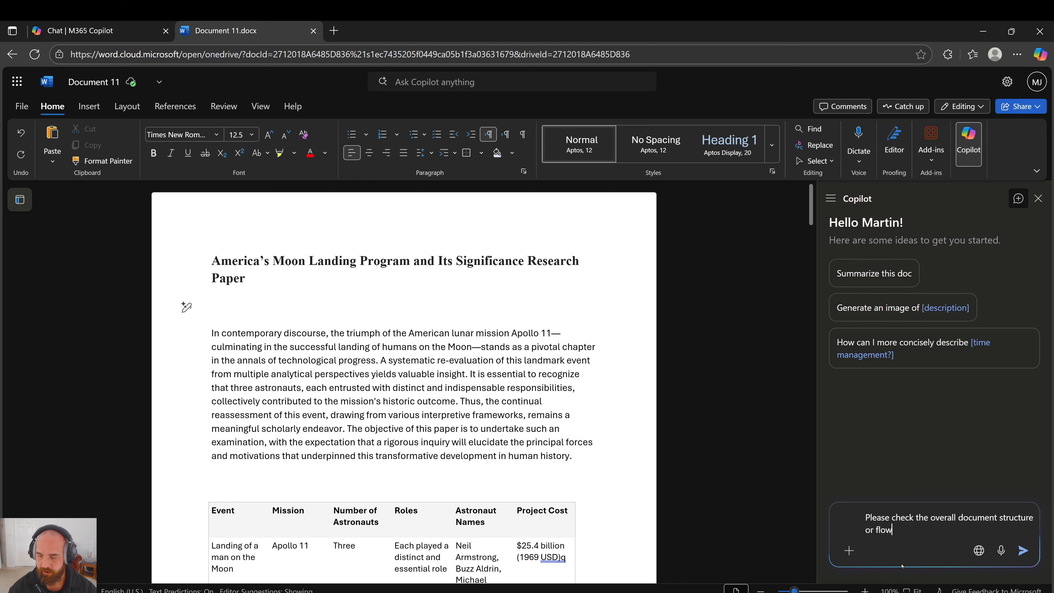
type(" to make sure ")
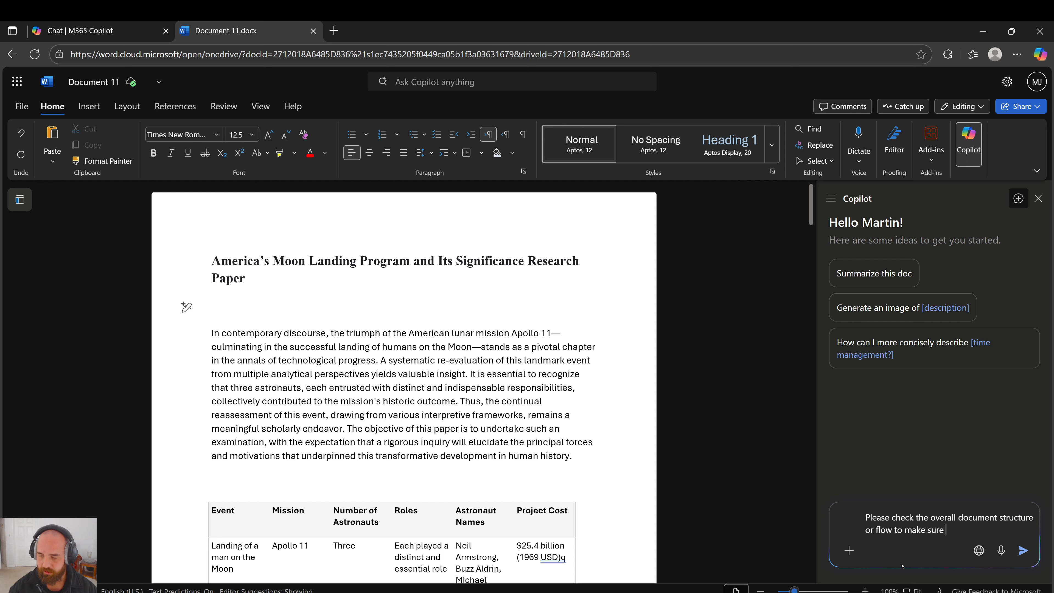
type("it sounds good")
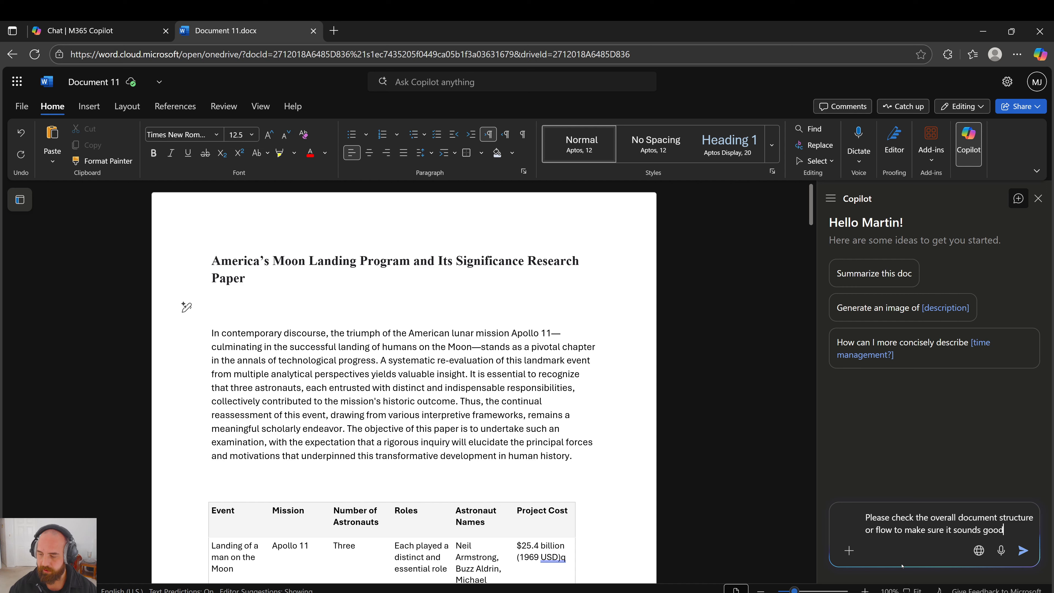
key("Return")
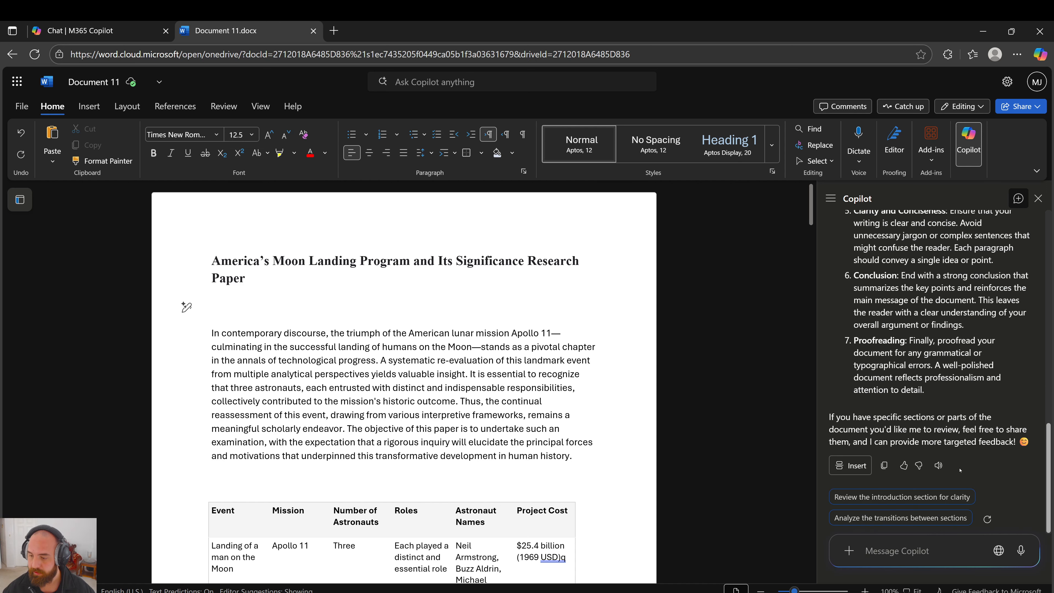
Step: Read through Copilot's tips on the document's structure and flow, and close the chat
scroll(933, 369, "up", 5)
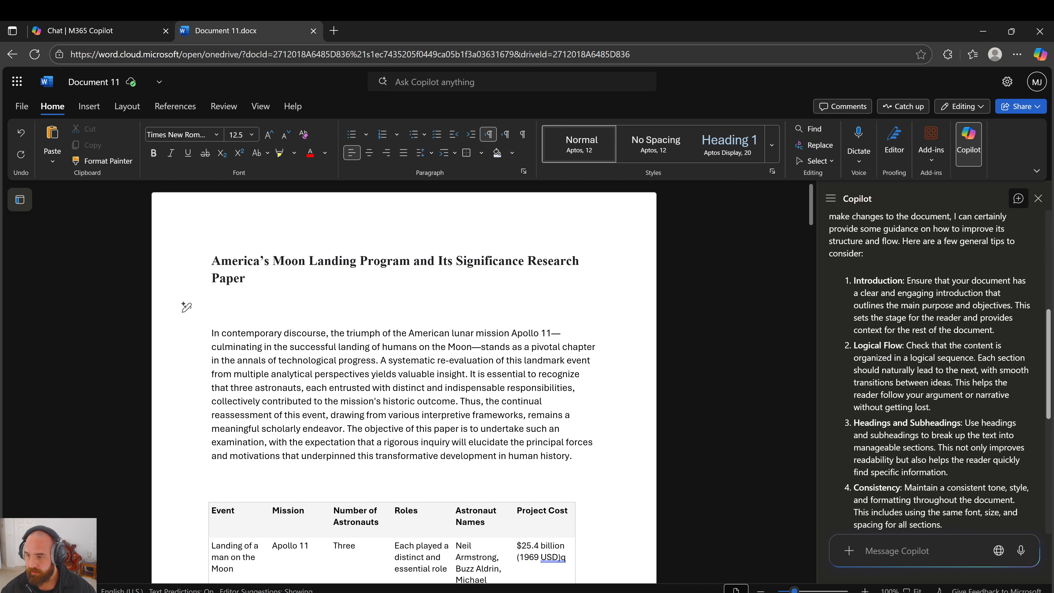
scroll(933, 369, "down", 2)
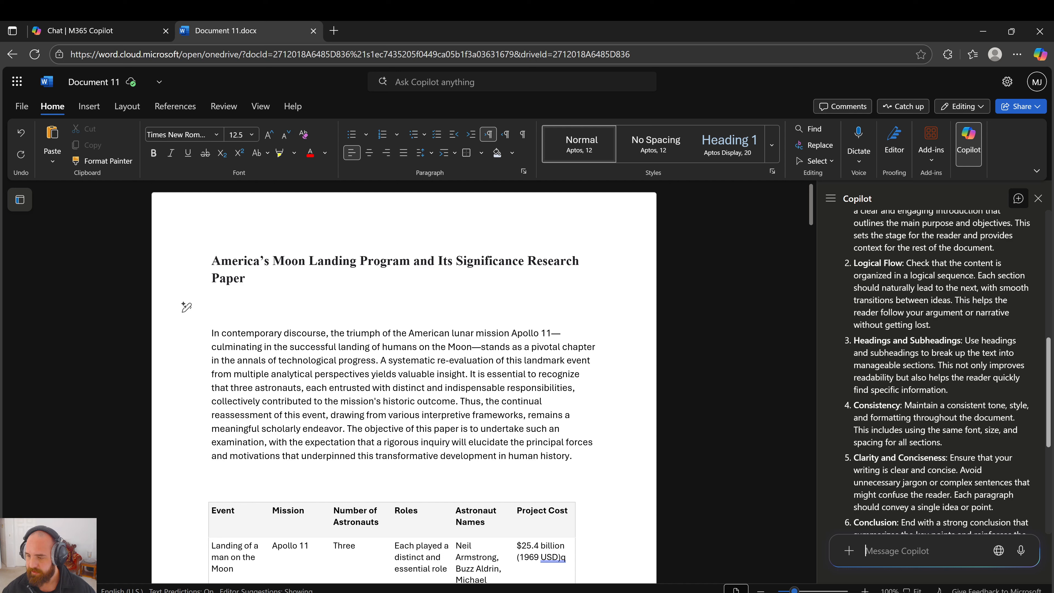
scroll(933, 370, "up", 2)
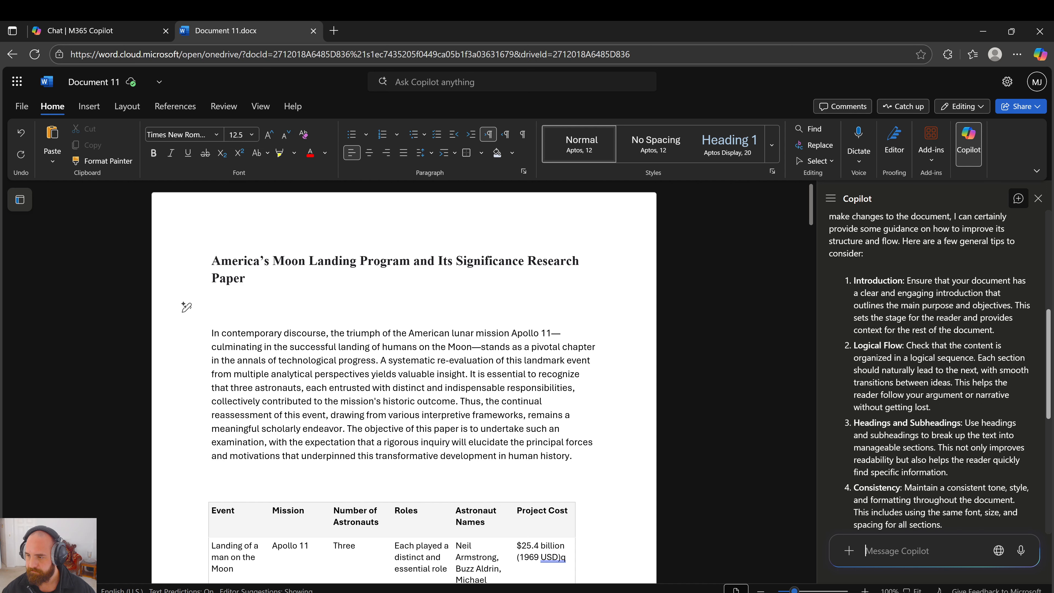
scroll(933, 370, "up", 3)
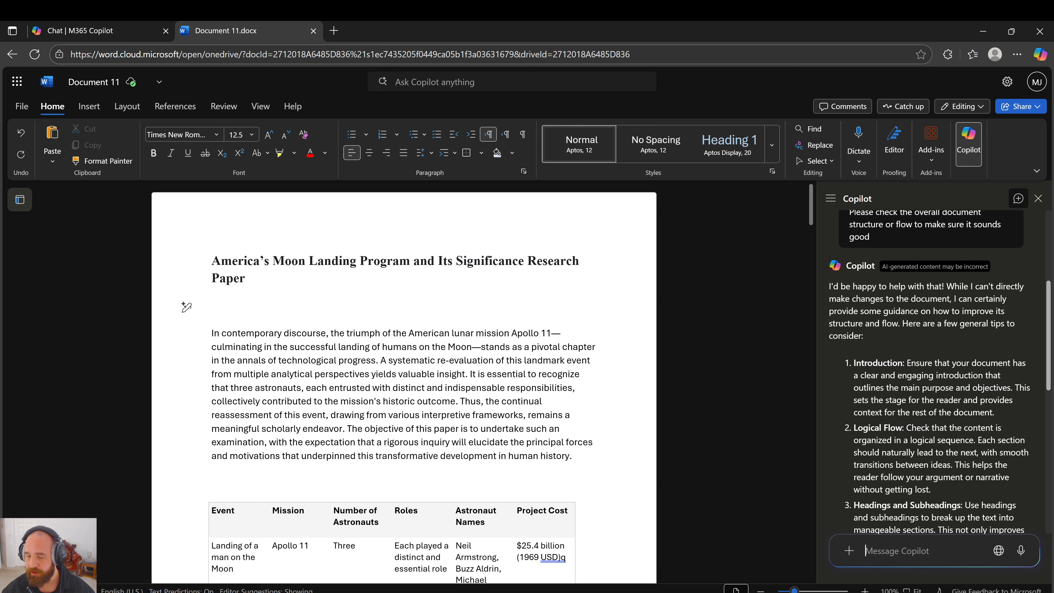
scroll(932, 374, "down", 7)
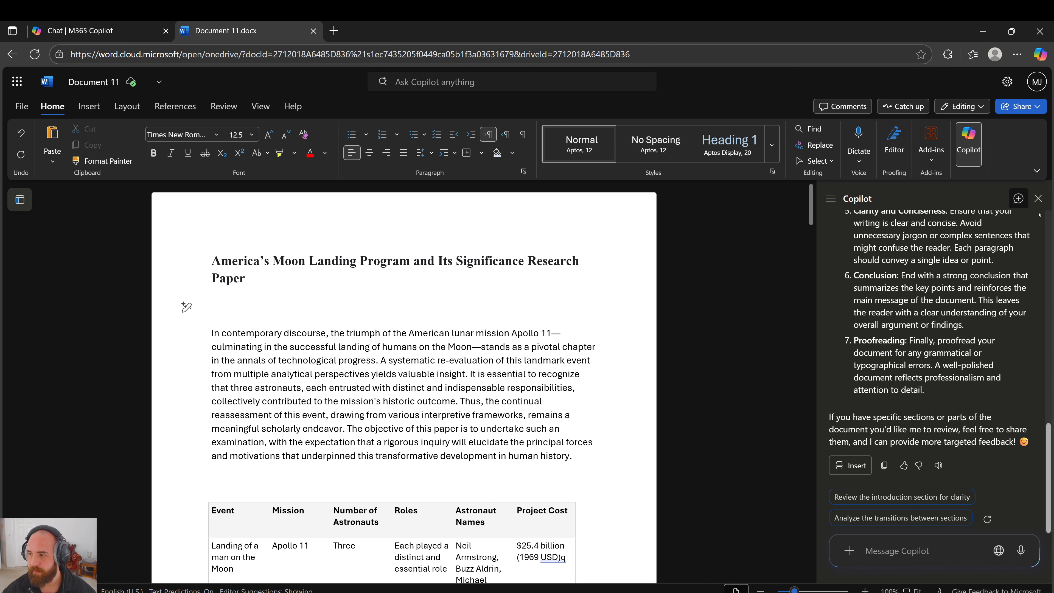
left_click(1038, 199)
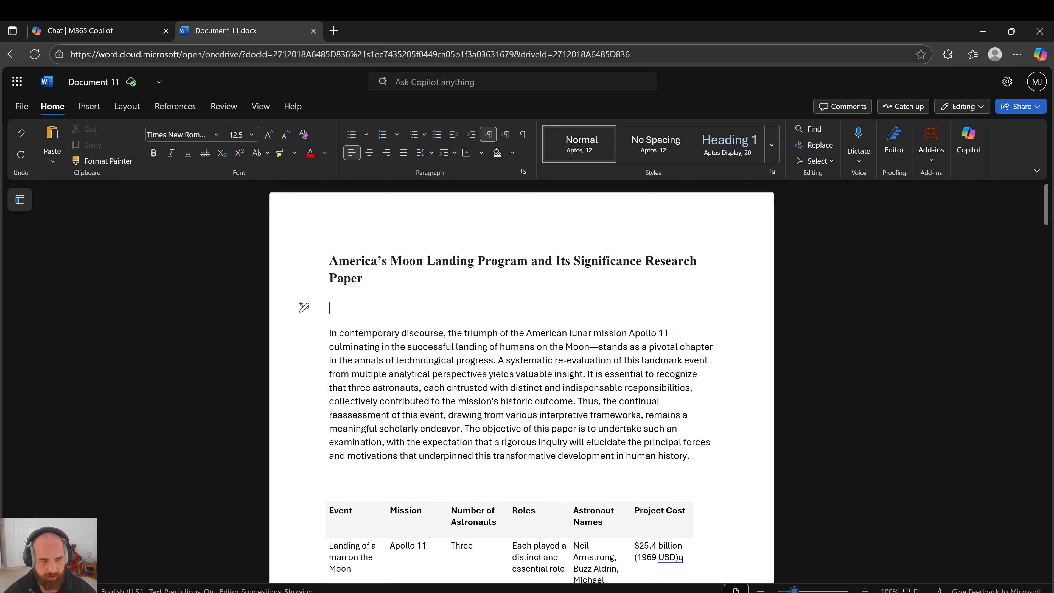
Step: On the blank line below the title, ask Copilot "Can you please check the overall structure and flow of this essay"
key("ctrl+a")
left_click(330, 278)
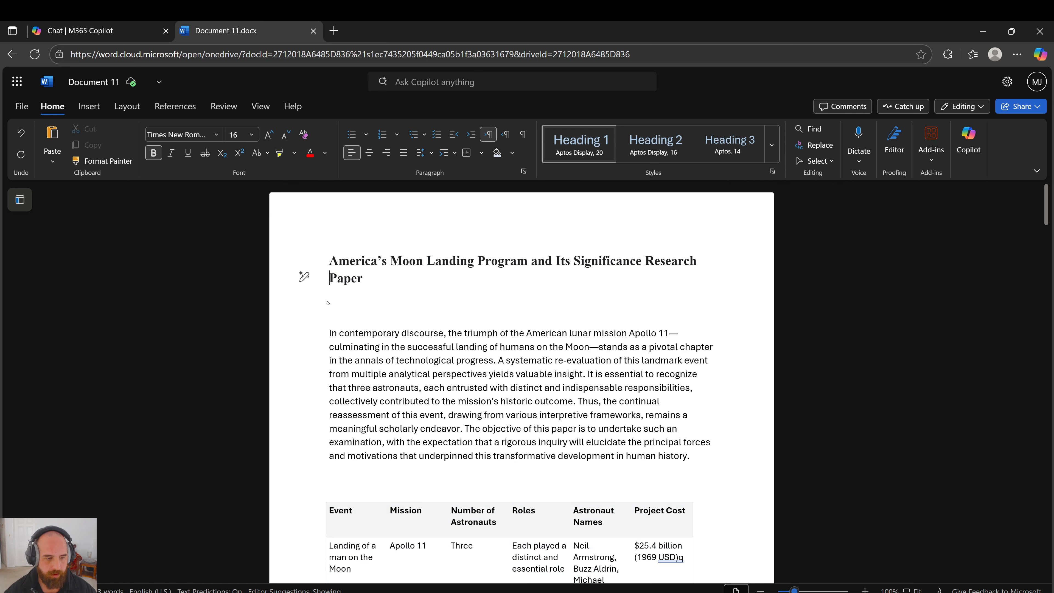
left_click(329, 308)
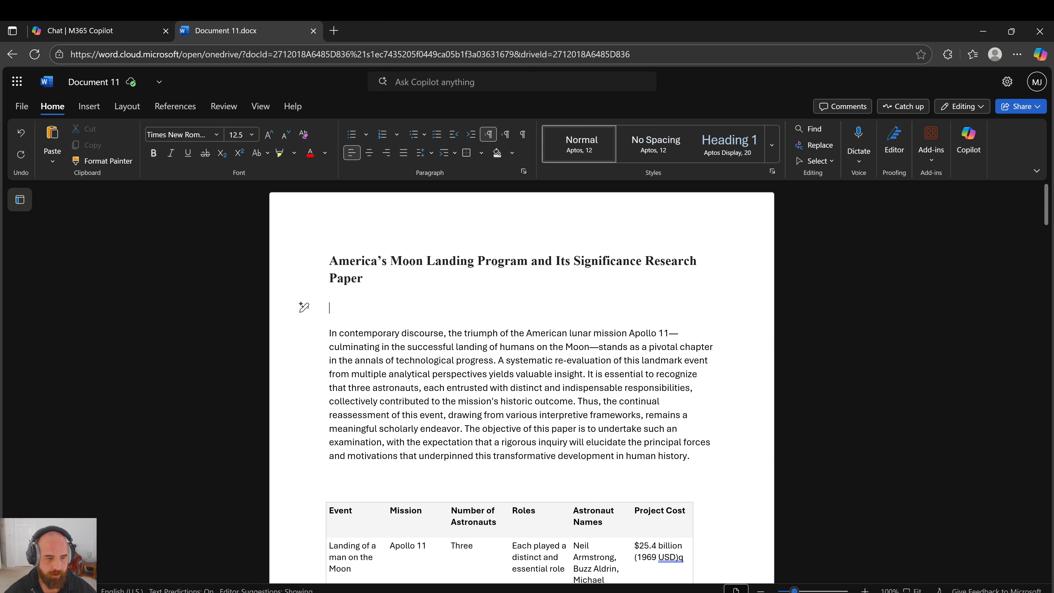
left_click(307, 309)
type("Can ")
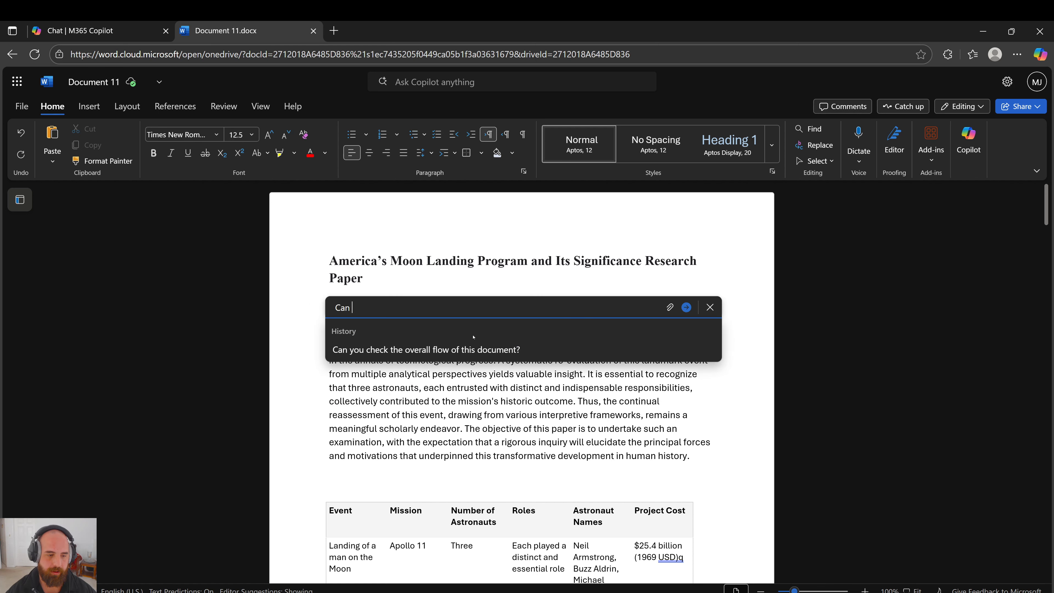
type("you please chec")
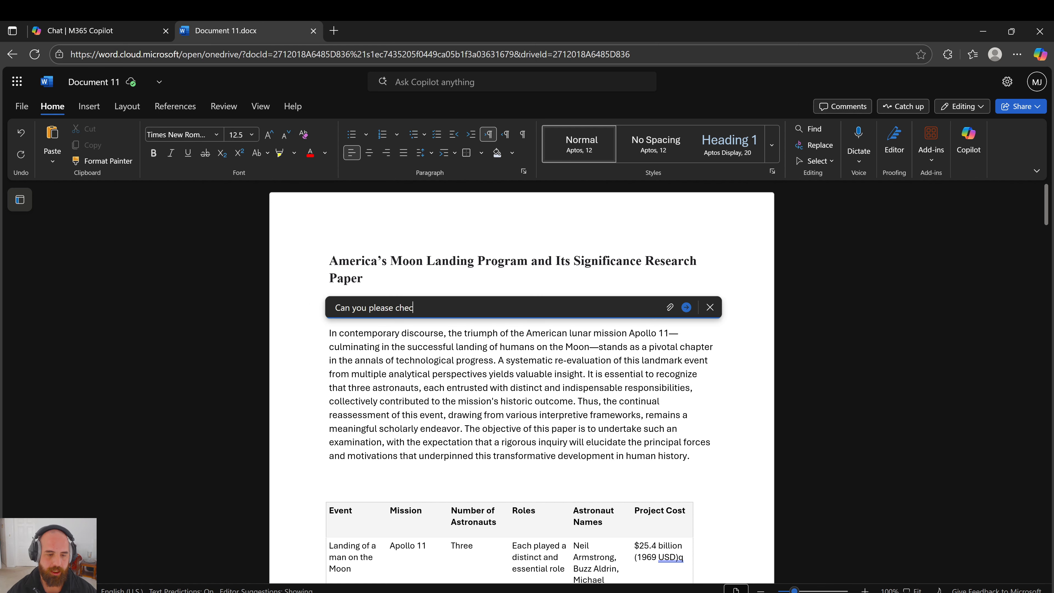
type("k the overall structure and ")
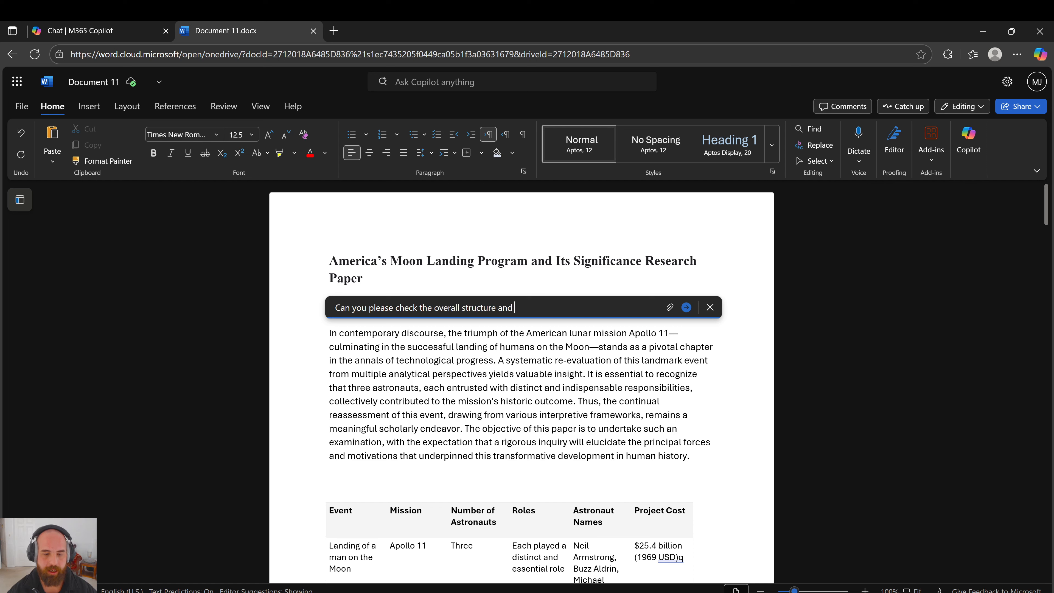
type("flow of this")
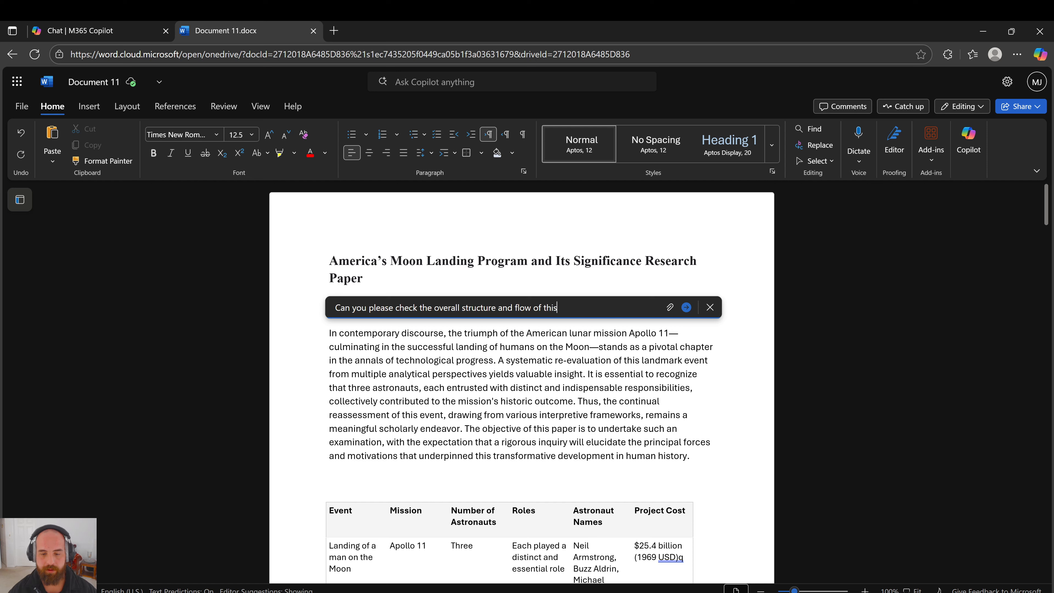
type(" essay")
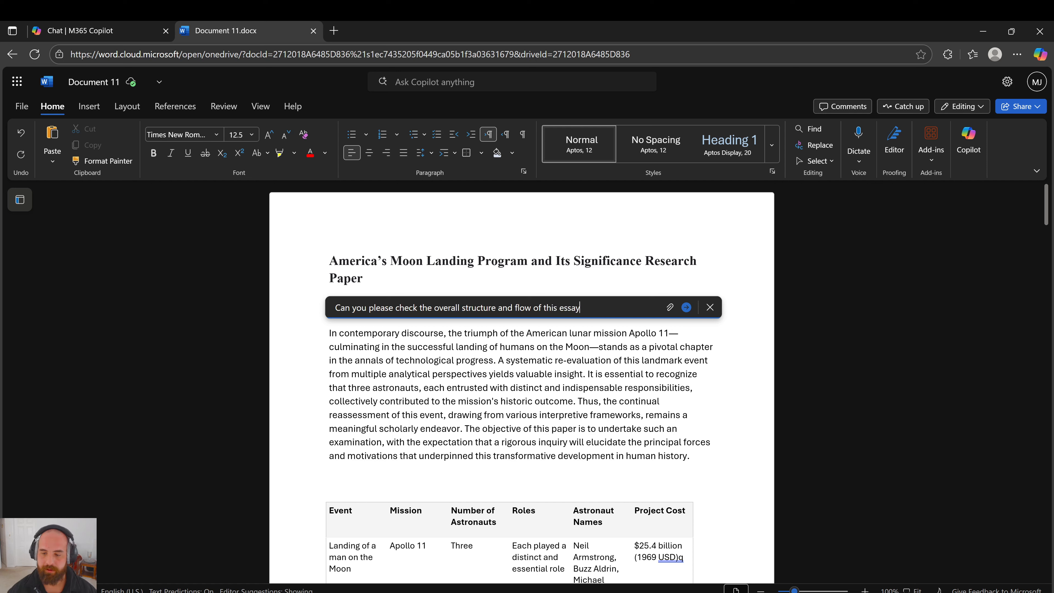
left_click(686, 307)
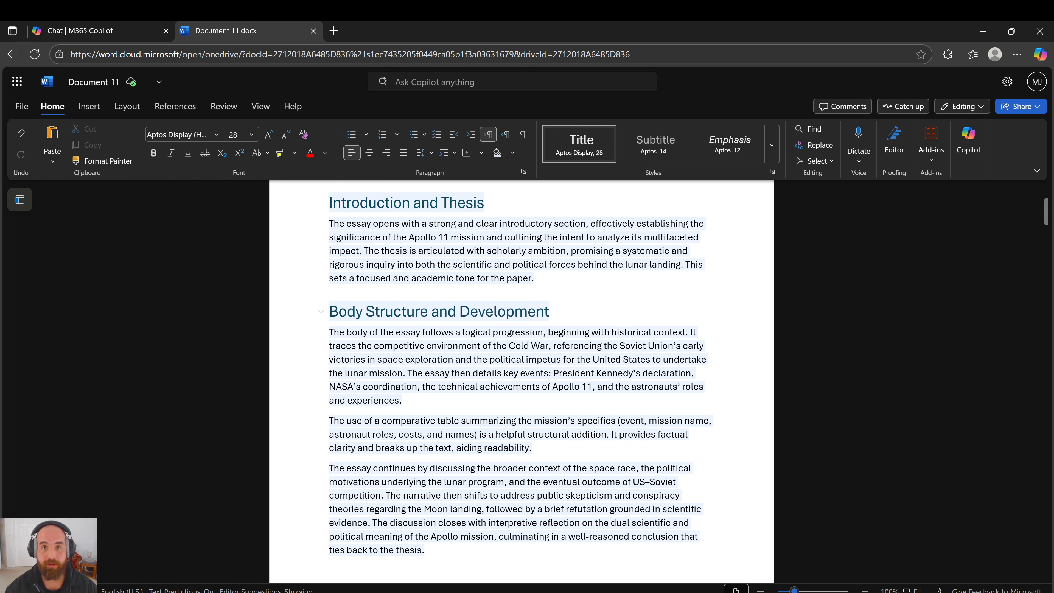
Step: Read through Copilot's inserted review of the essay, from the introduction and body structure to the areas for improvement and conclusion
left_click(575, 360)
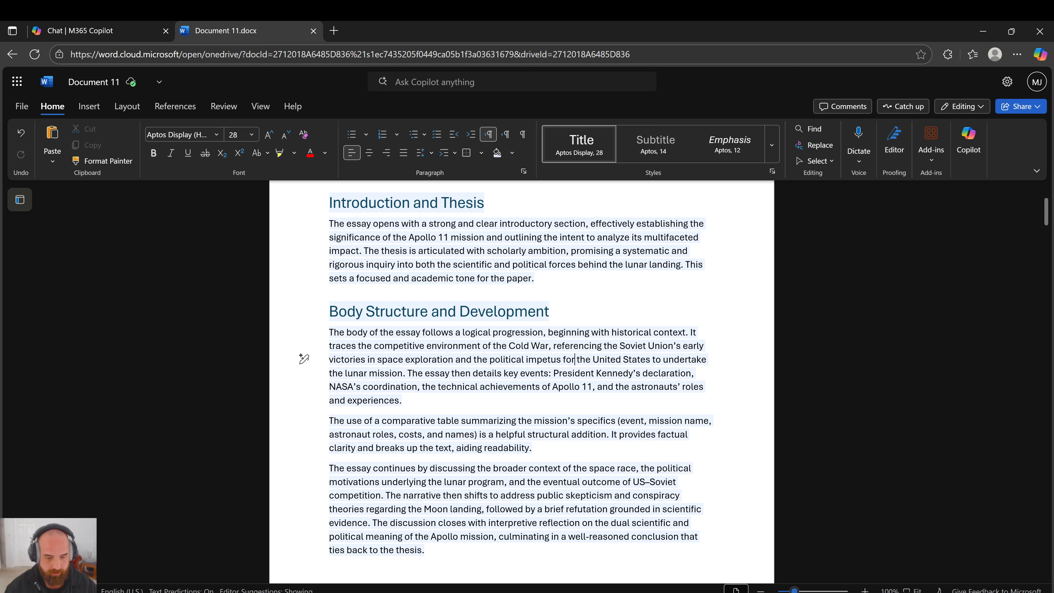
scroll(575, 360, "down", 1)
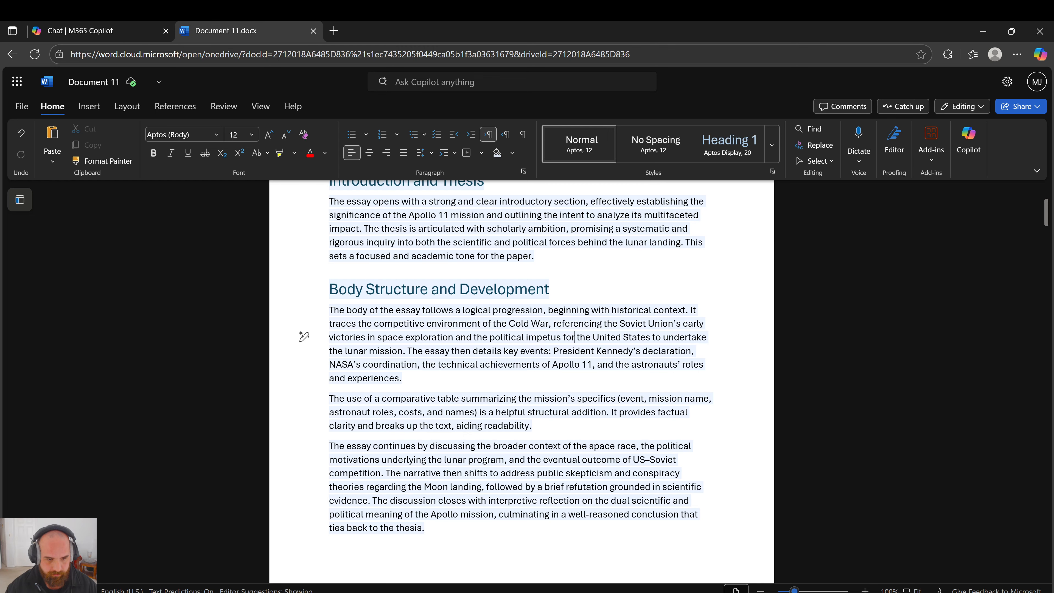
scroll(502, 327, "down", 3)
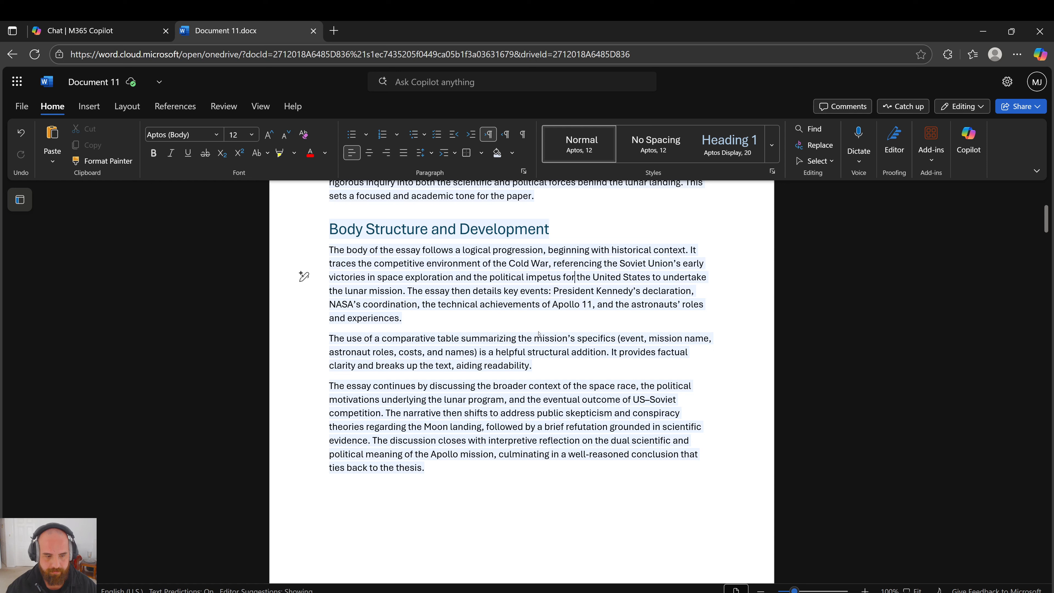
scroll(539, 333, "down", 4)
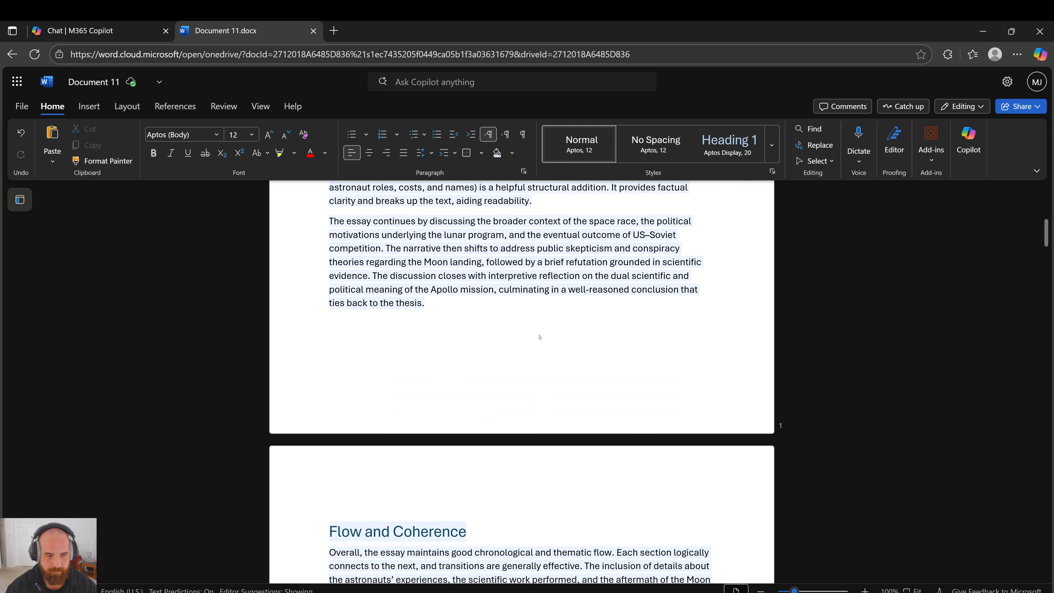
scroll(540, 337, "down", 4)
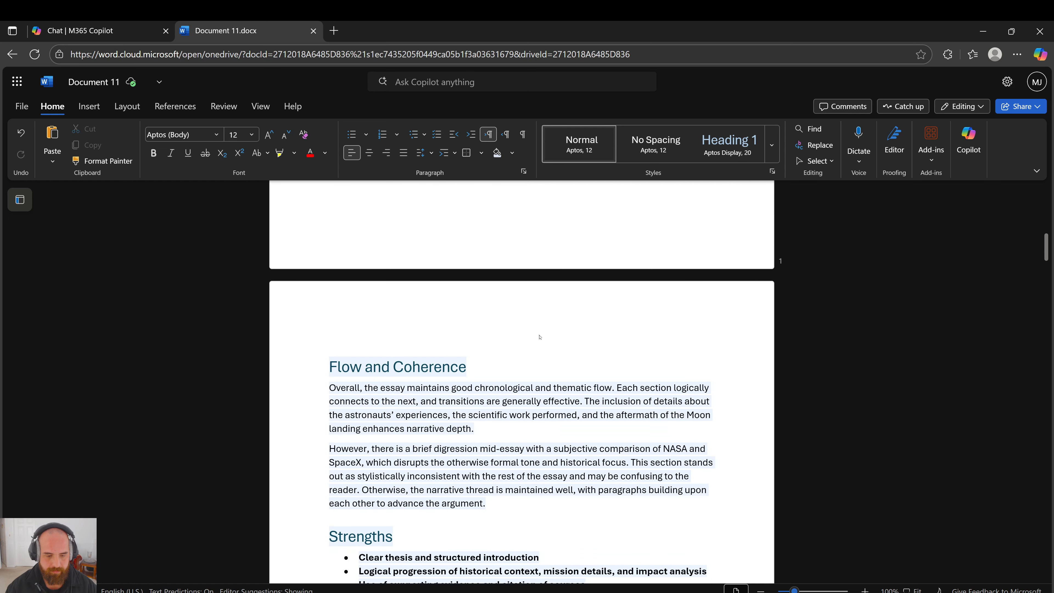
scroll(540, 337, "down", 2)
scroll(540, 337, "down", 5)
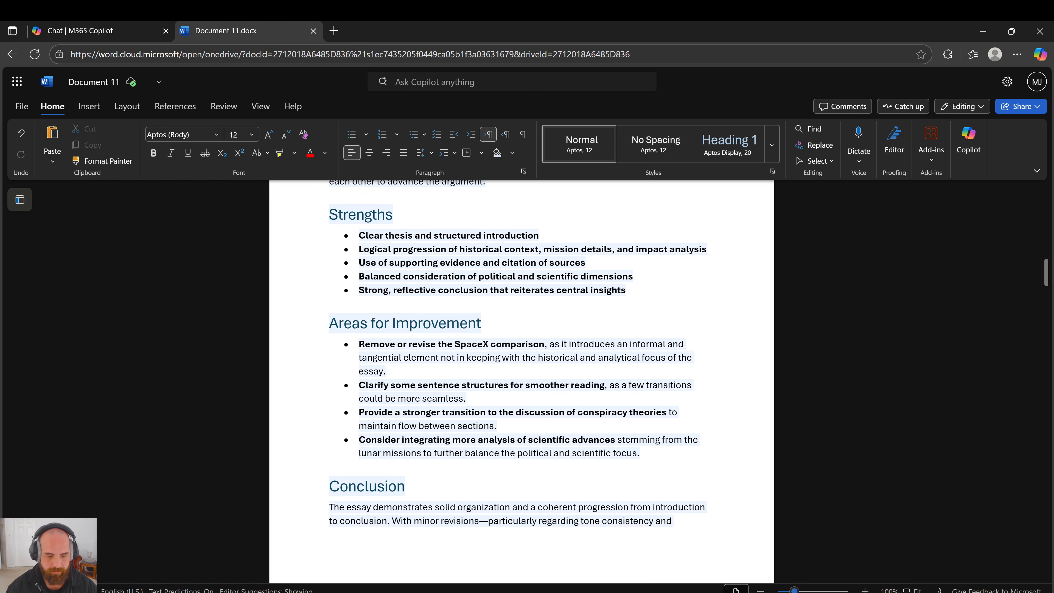
scroll(521, 382, "down", 2)
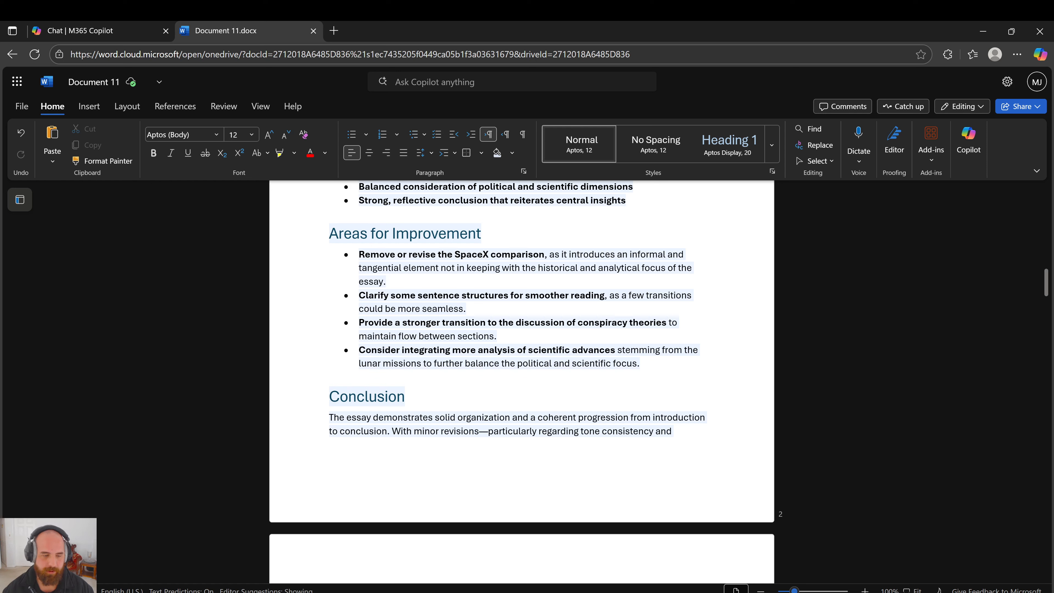
Step: Delete the yellow-highlighted NASA and SpaceX comparison from the essay and insert a blank line before the Command module paragraph
scroll(320, 244, "down", 10)
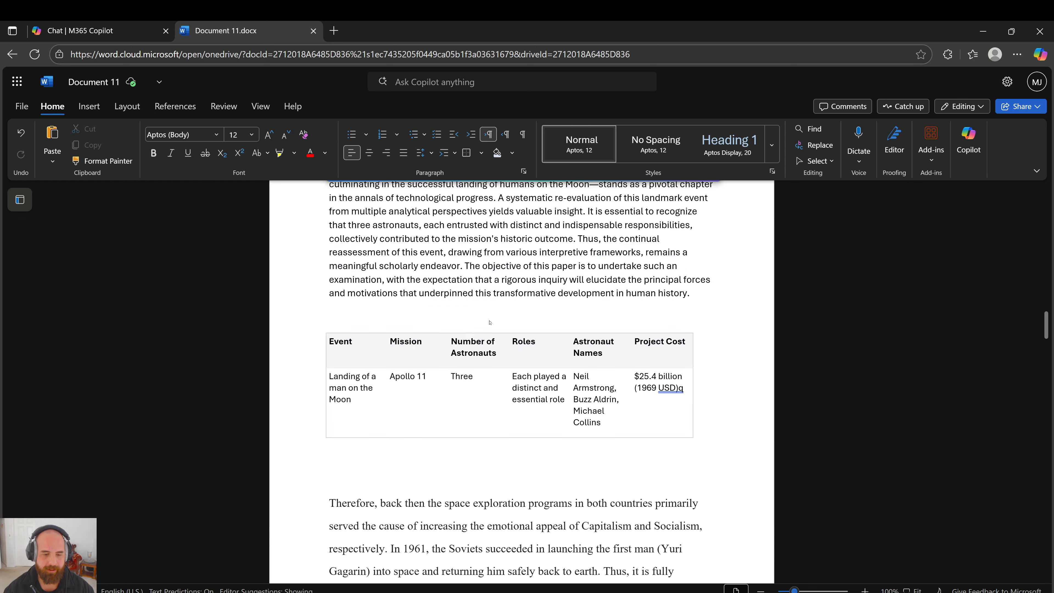
scroll(489, 323, "down", 8)
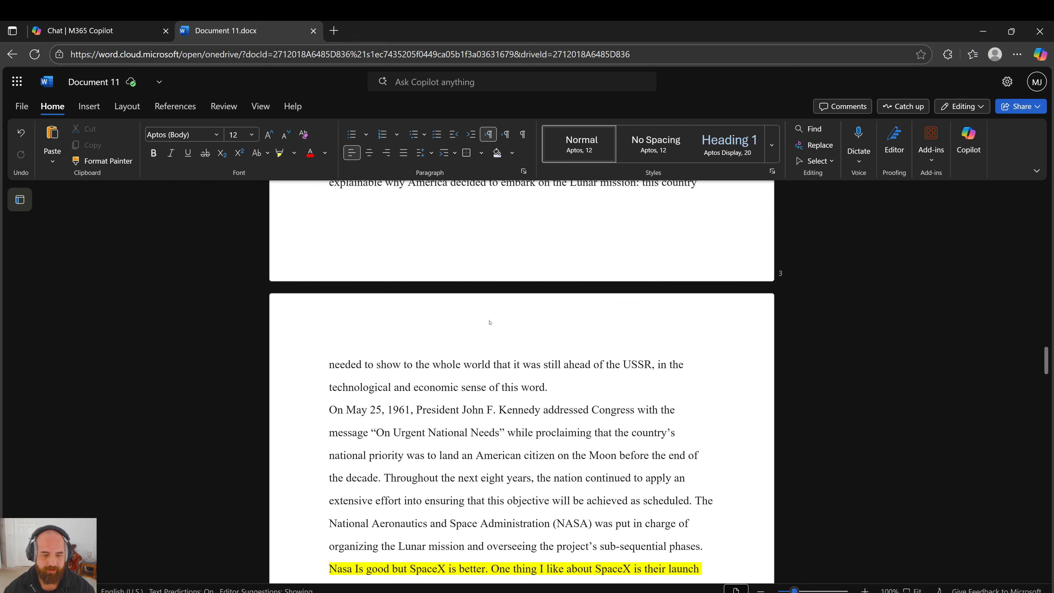
scroll(489, 323, "down", 4)
scroll(490, 322, "down", 3)
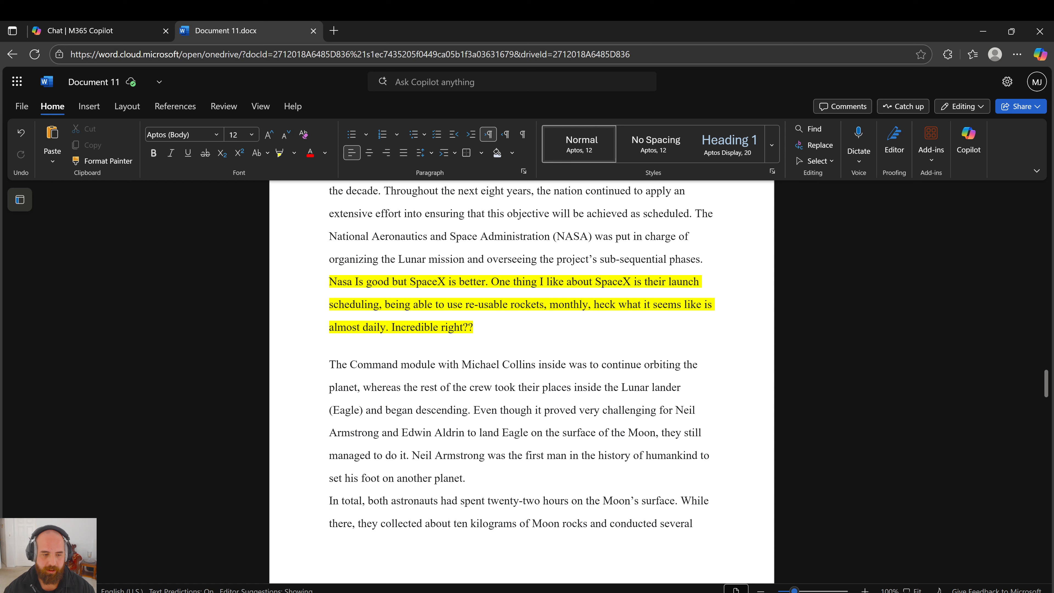
scroll(490, 323, "down", 1)
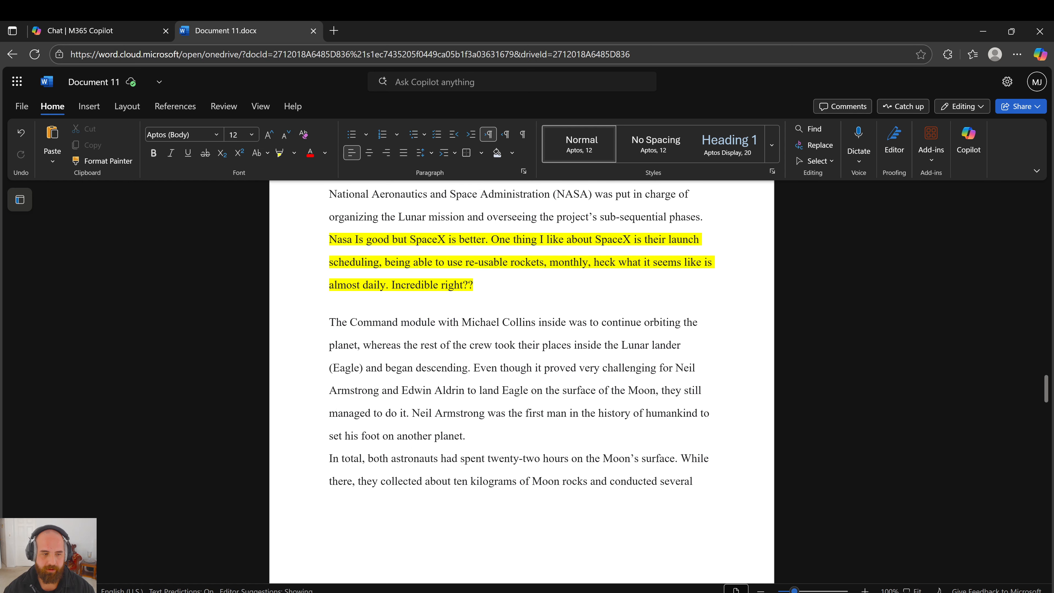
left_click_drag(329, 239, 482, 239)
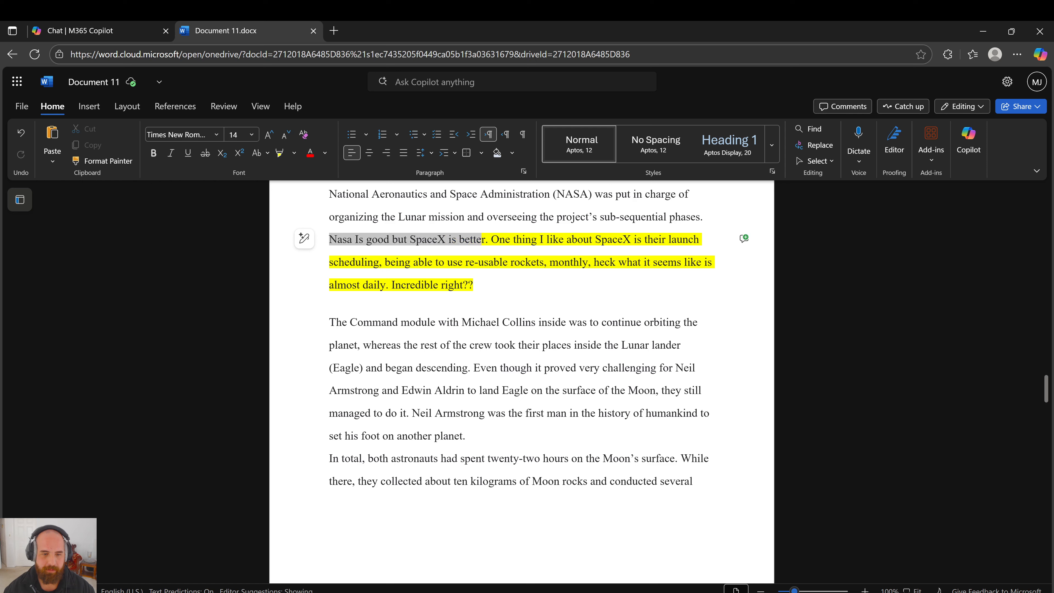
left_click(488, 240)
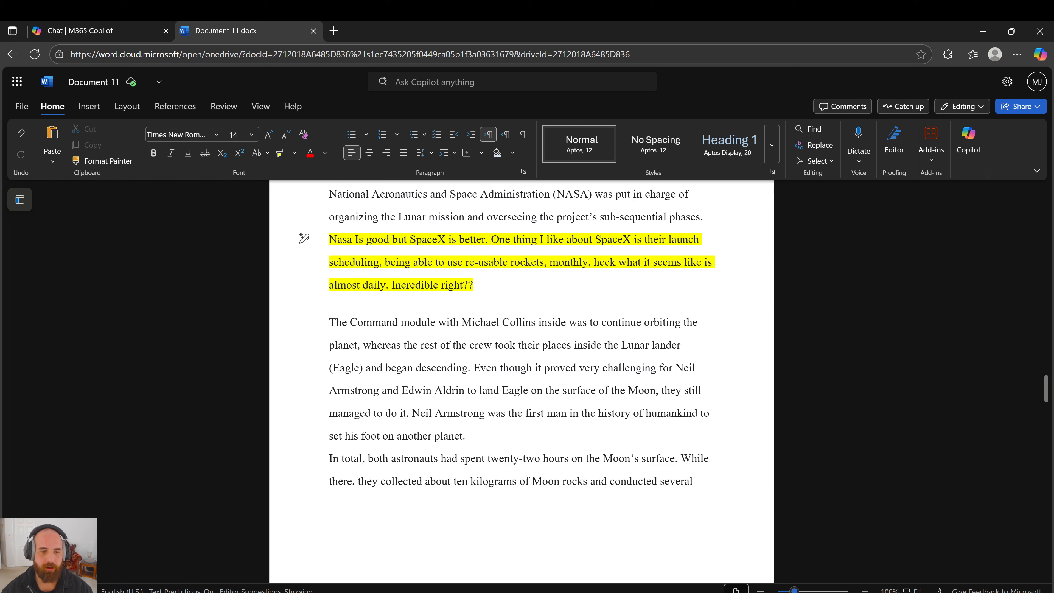
left_click_drag(476, 284, 348, 242)
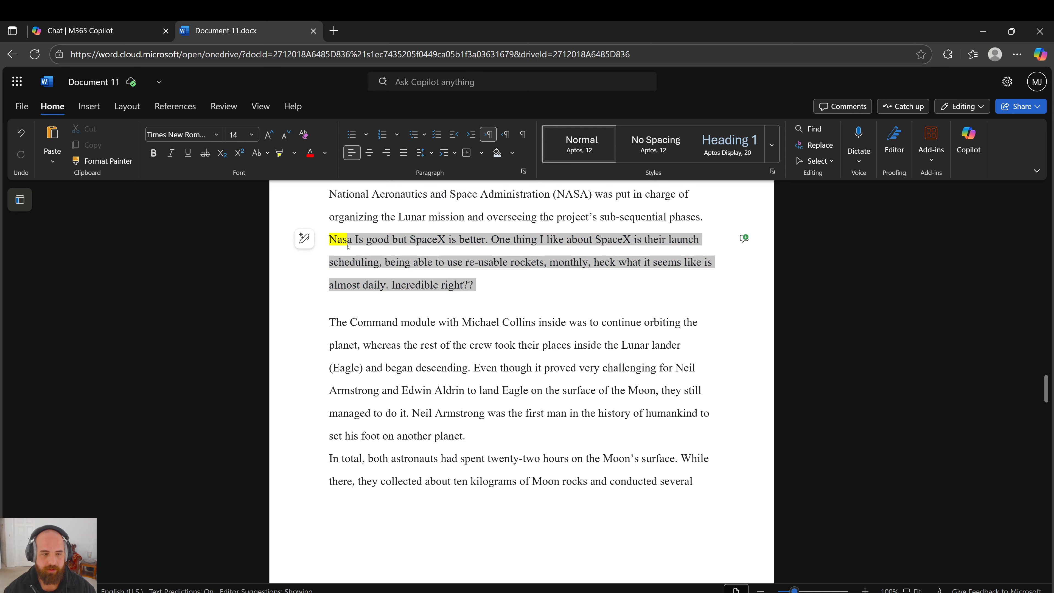
triple_click(400, 268)
left_click(399, 265)
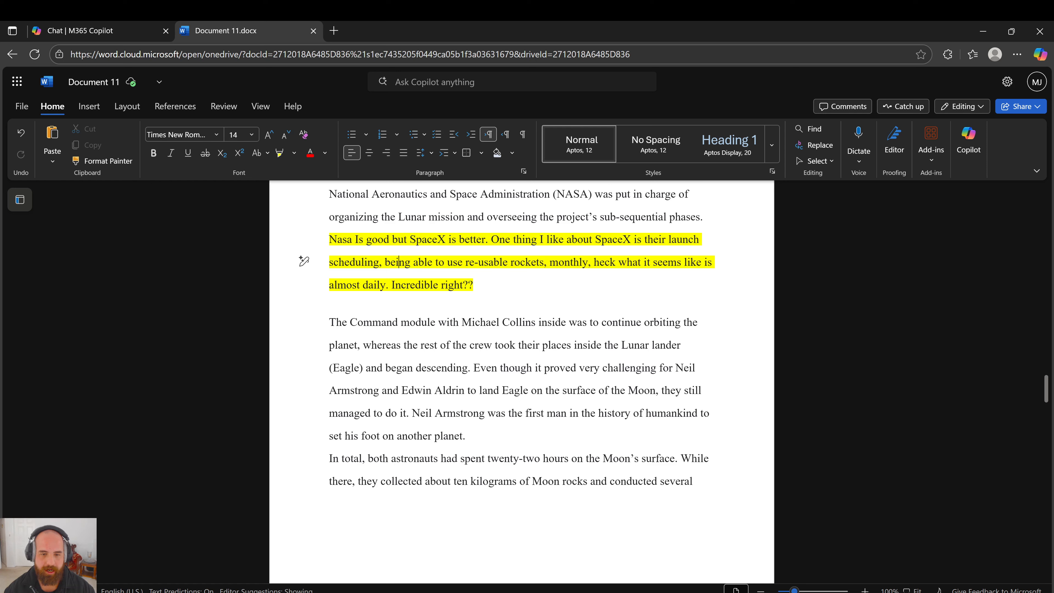
left_click_drag(477, 285, 325, 253)
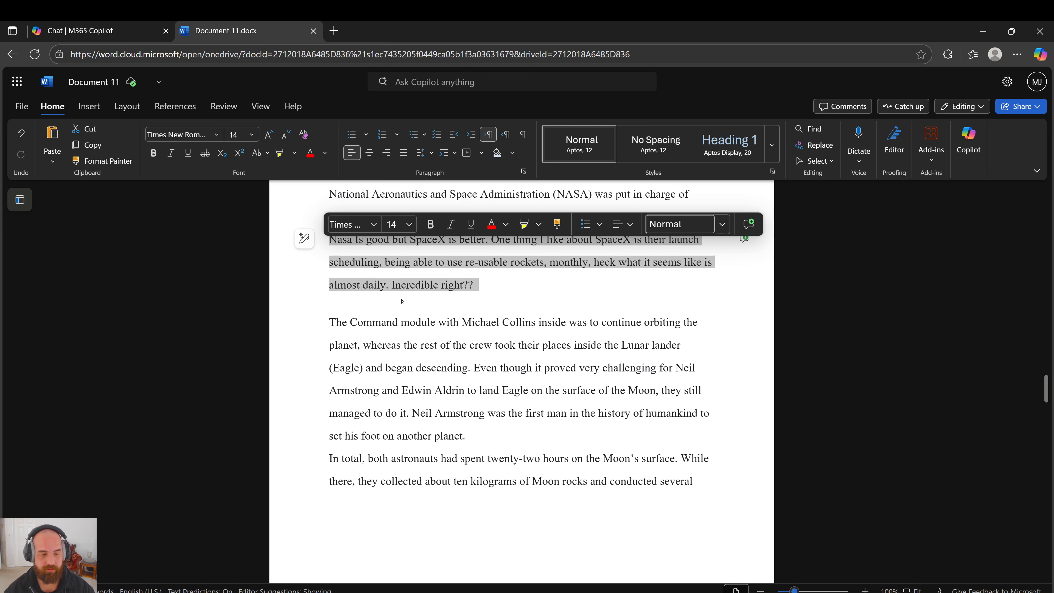
key("Delete")
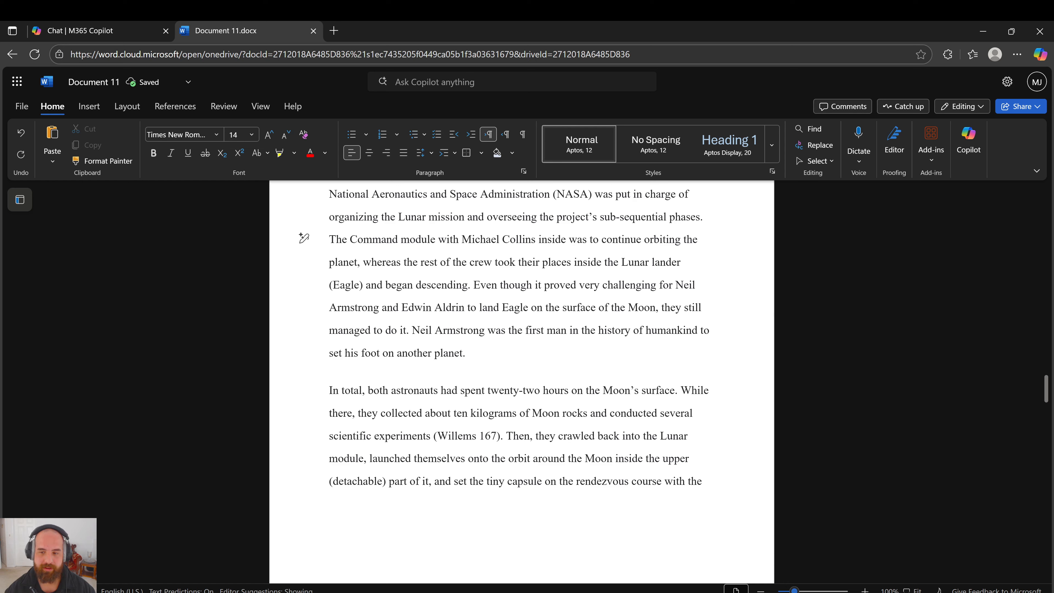
key("Return")
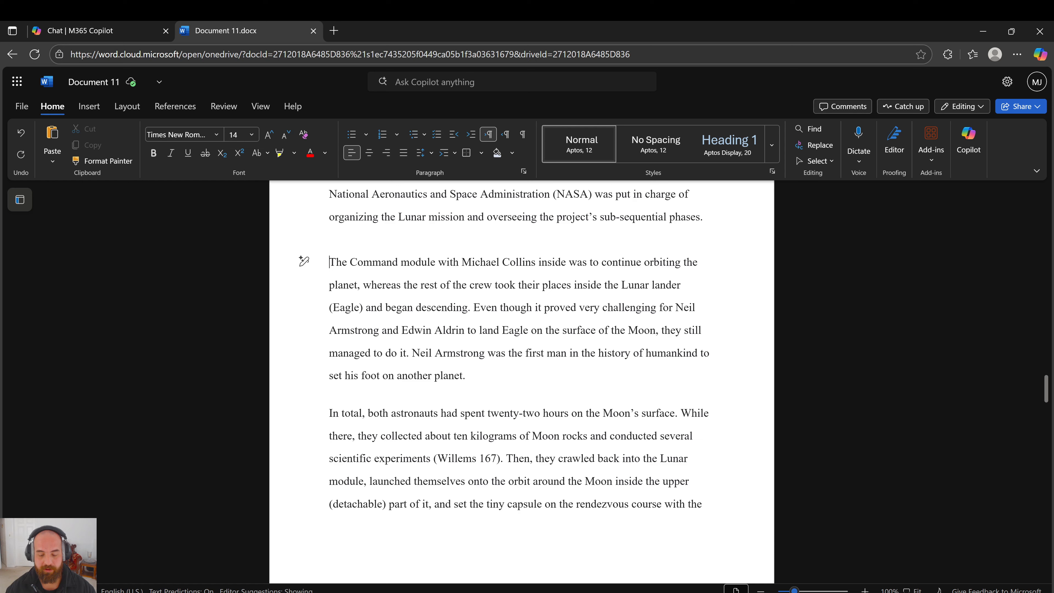
scroll(521, 373, "up", 5)
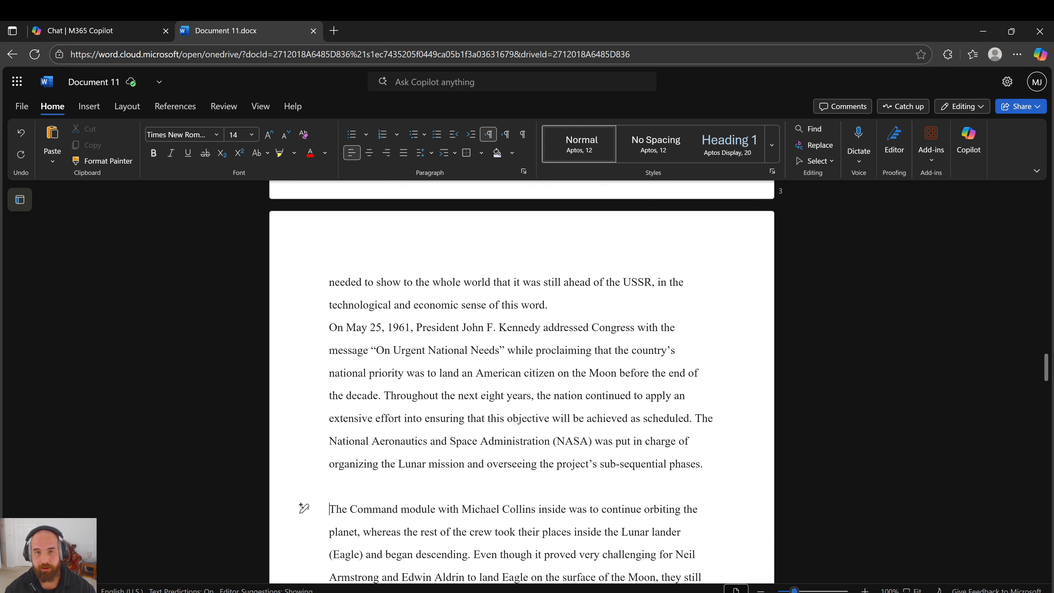